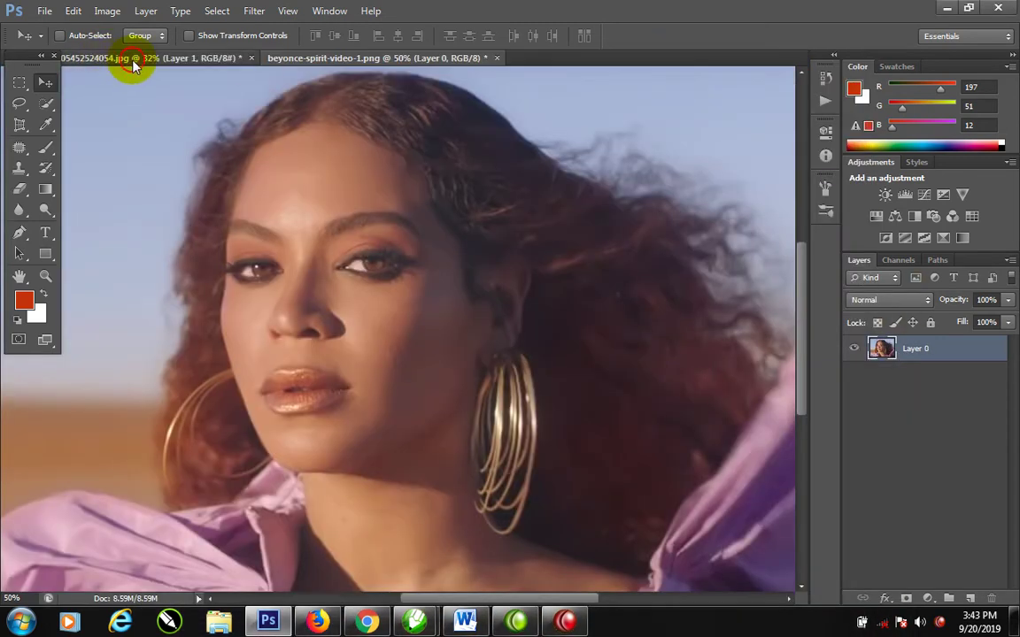
# - Move the portrait layer up over the yellow-outfit photo and trace its hairline, forehead and cheek with the Pen tool
pyautogui.click(120, 58)
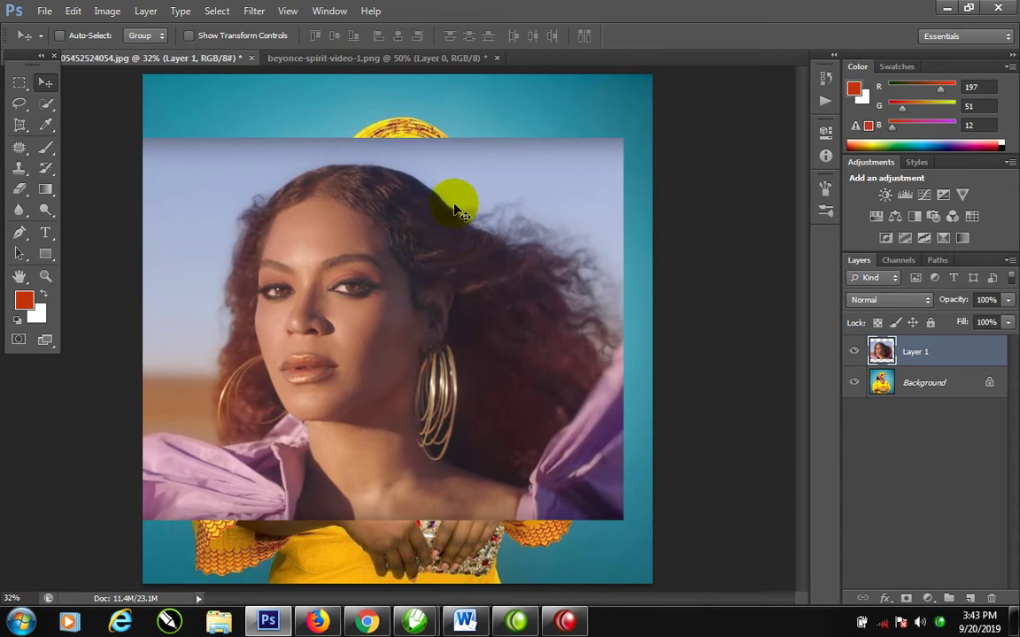
pyautogui.moveTo(455, 201)
pyautogui.mouseDown()
pyautogui.moveTo(471, 182)
pyautogui.moveTo(456, 184)
pyautogui.mouseUp()
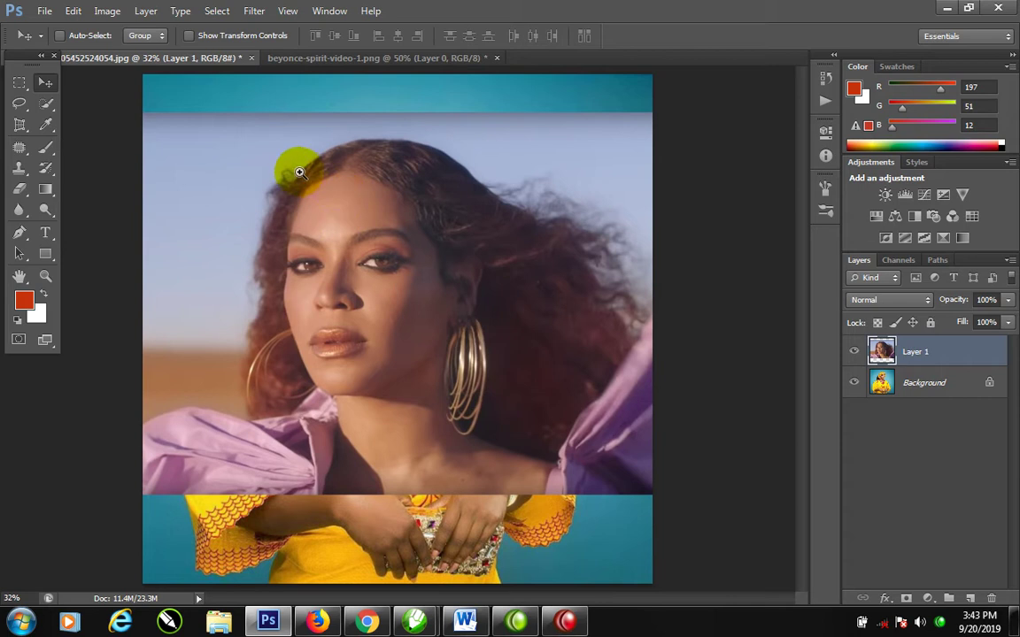
pyautogui.moveTo(296, 166); pyautogui.dragTo(342, 252)
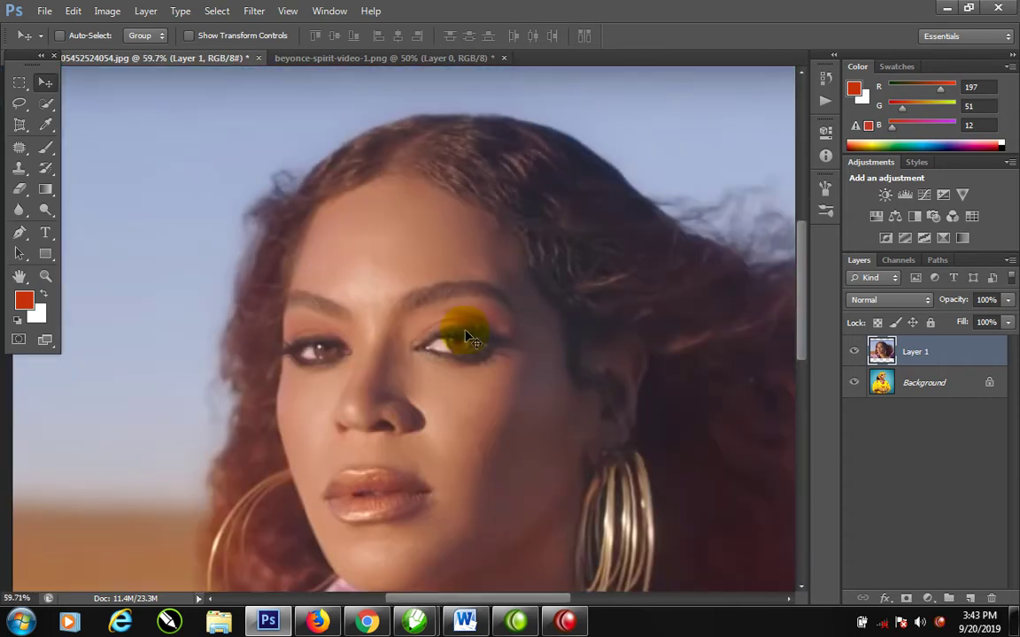
pyautogui.press('p')
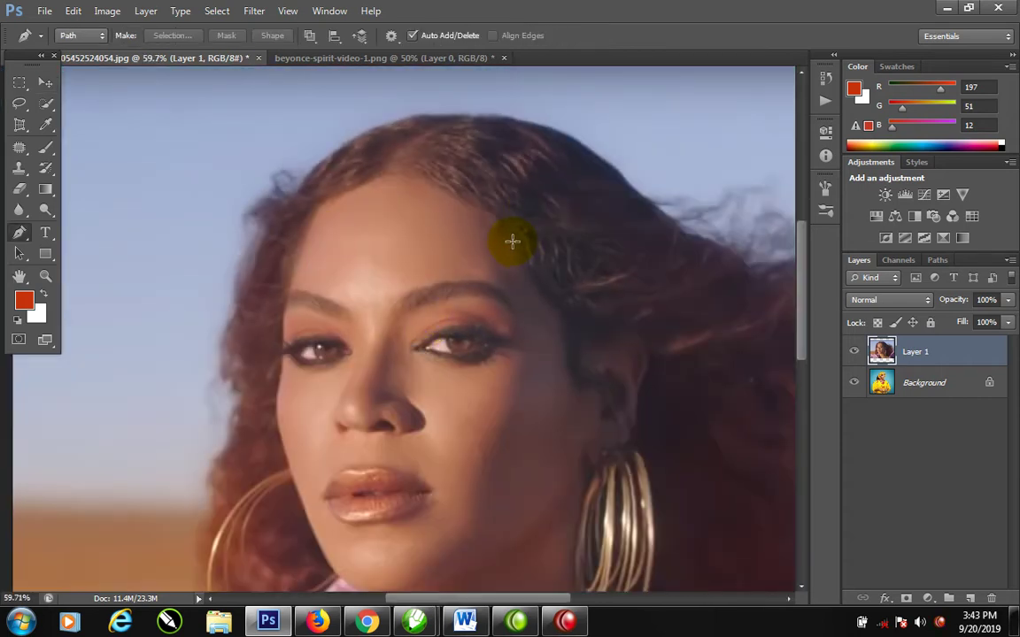
pyautogui.click(512, 240)
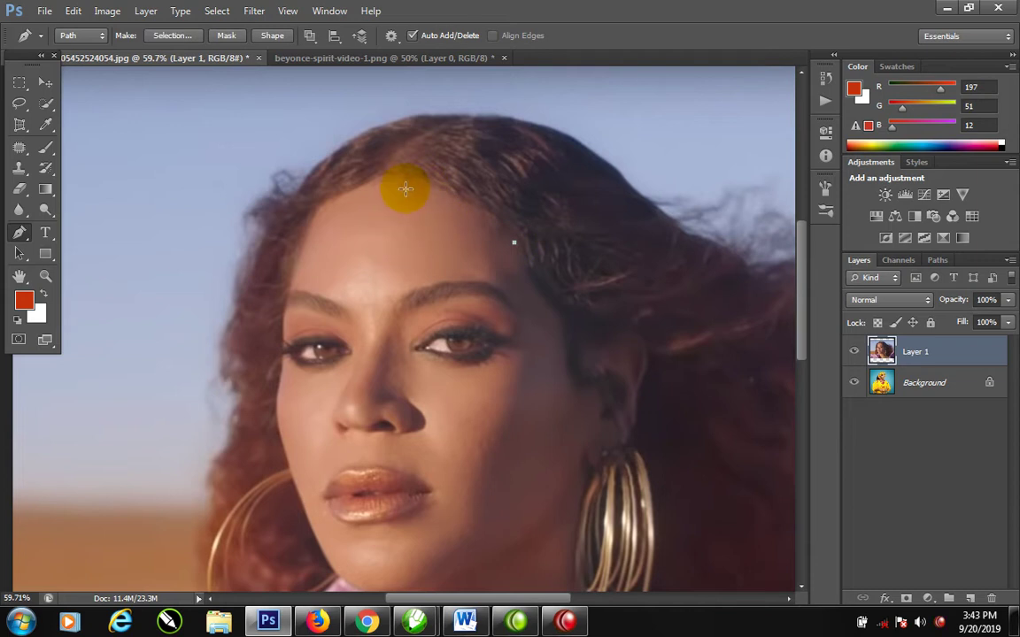
pyautogui.moveTo(406, 189); pyautogui.dragTo(354, 189)
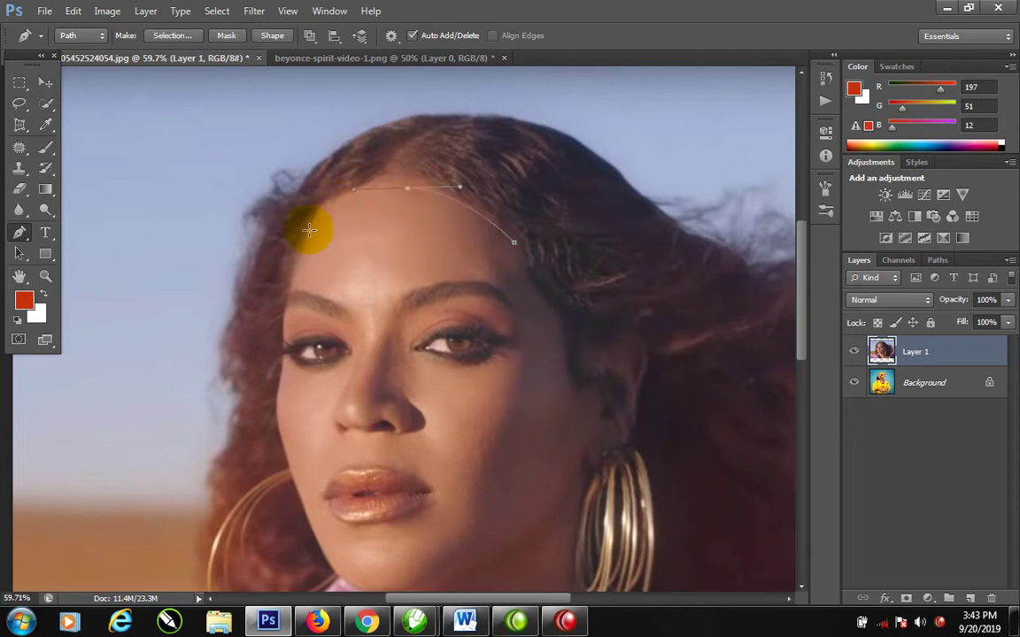
pyautogui.moveTo(309, 231); pyautogui.dragTo(283, 444)
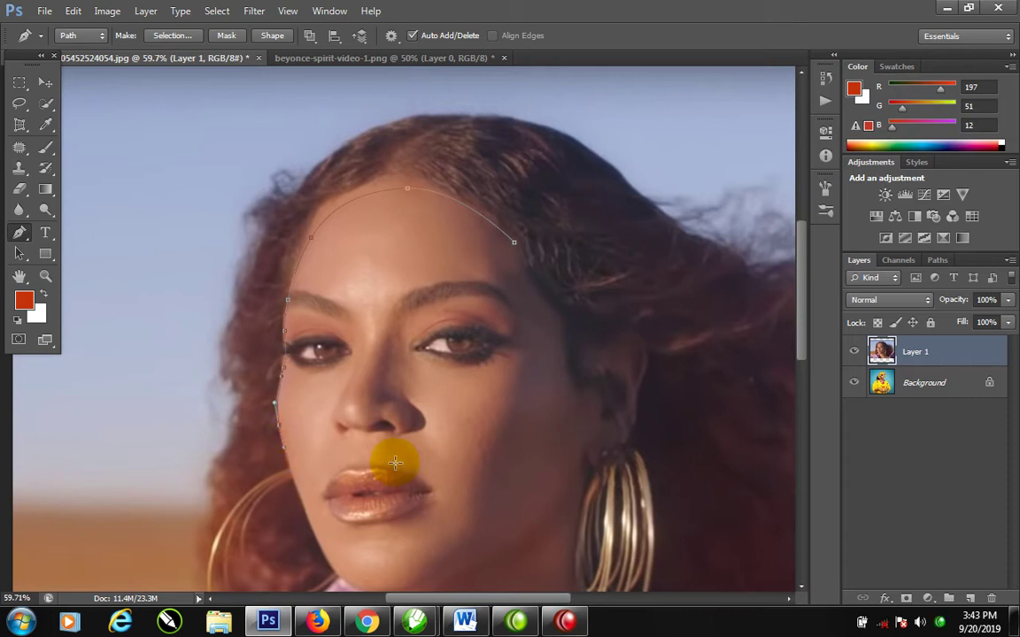
# - Continue the Pen path along the jaw and chin and down around the base of the neck
pyautogui.moveTo(388, 479); pyautogui.dragTo(246, 291)
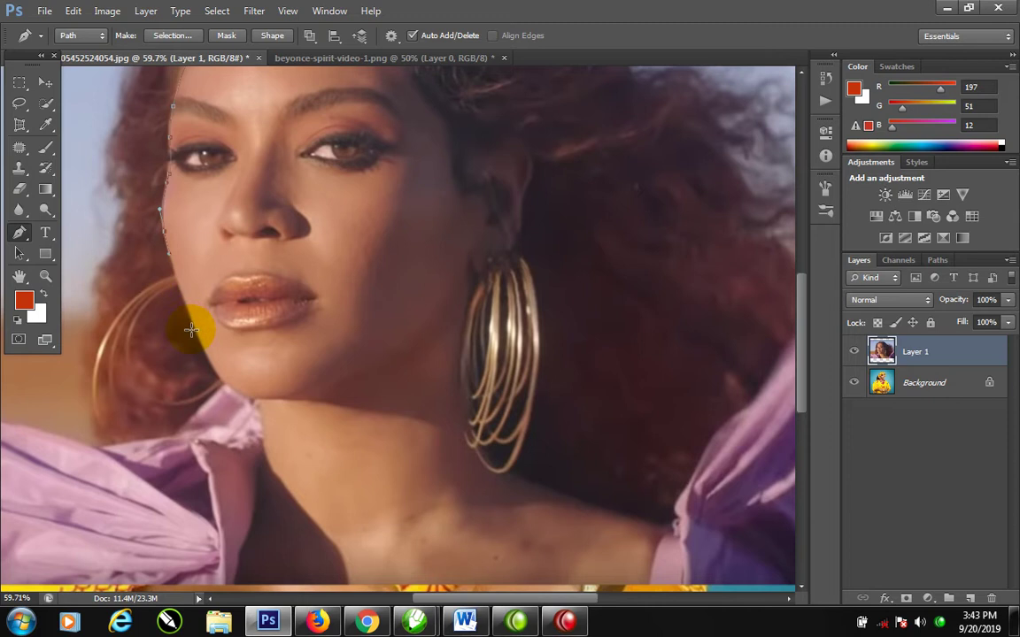
pyautogui.moveTo(202, 340); pyautogui.dragTo(267, 422)
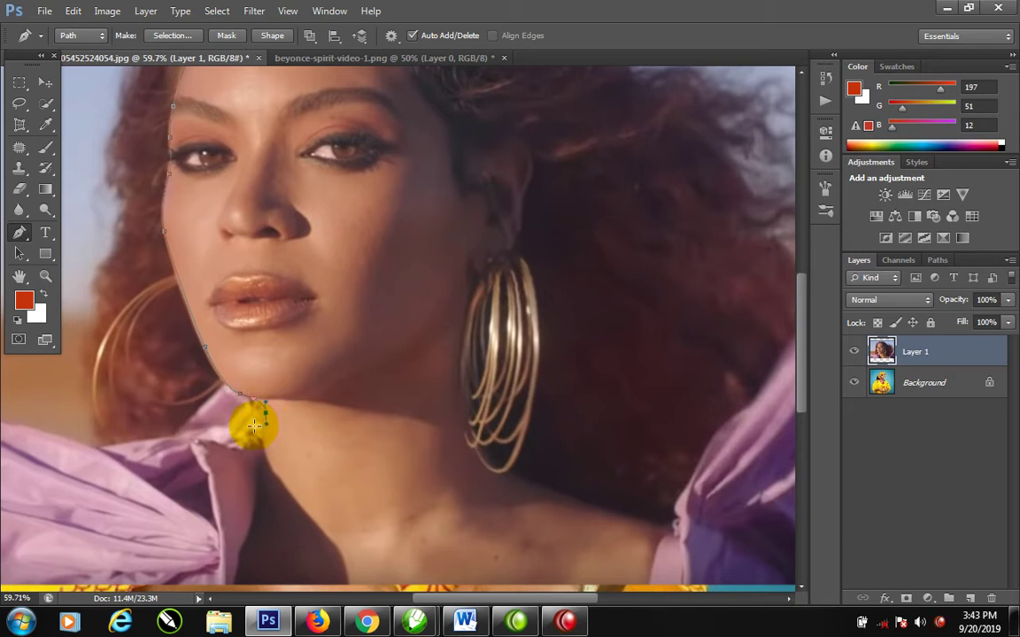
pyautogui.click(267, 456)
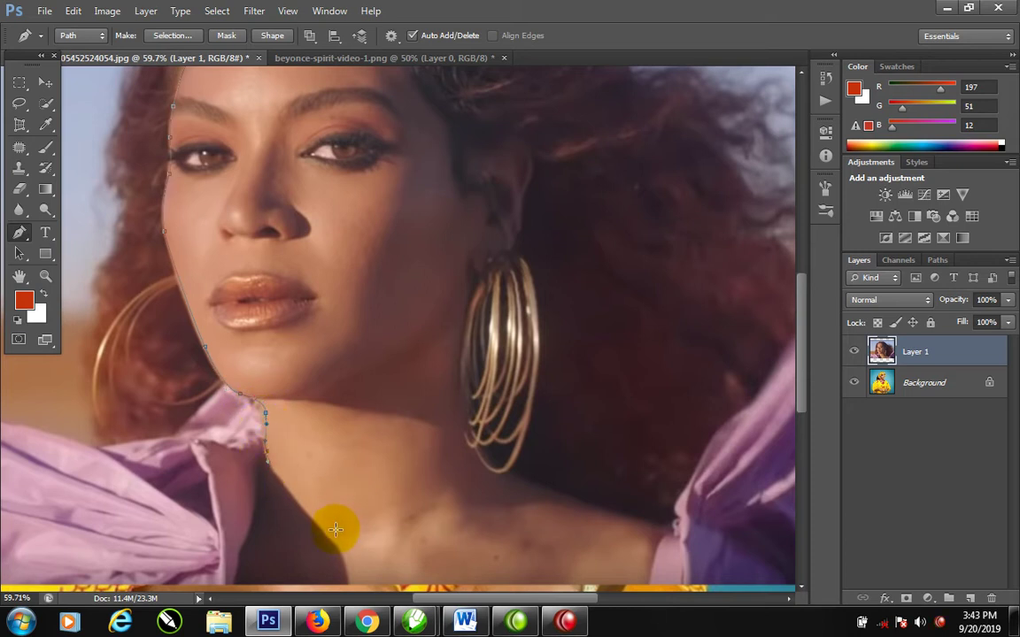
pyautogui.moveTo(336, 530); pyautogui.dragTo(353, 537)
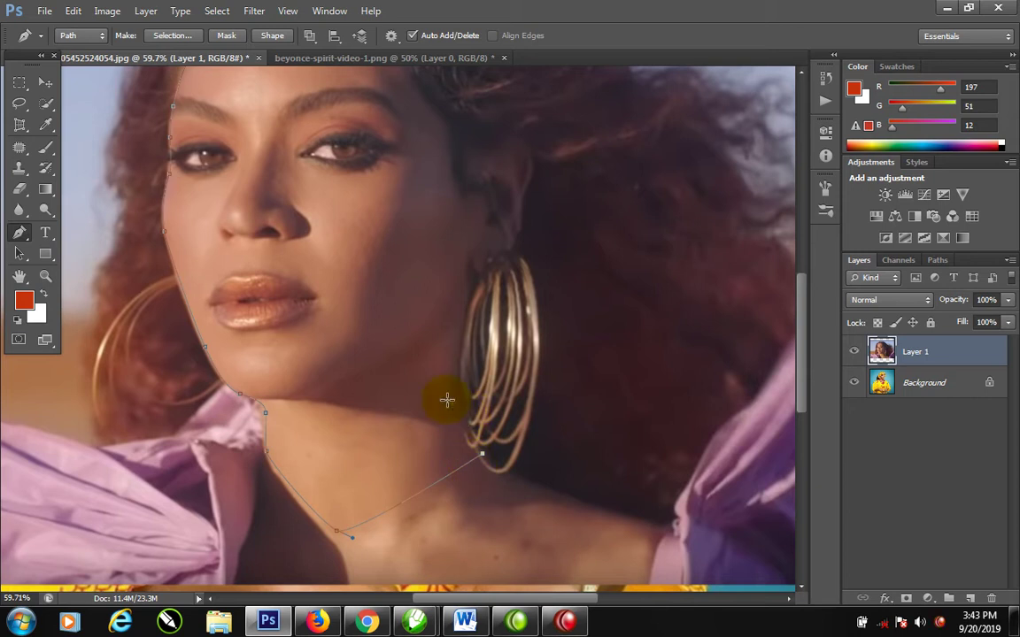
# - Close the path along the neck, ear and temple up to the hairline, and convert it to a selection
pyautogui.moveTo(456, 389); pyautogui.dragTo(456, 363)
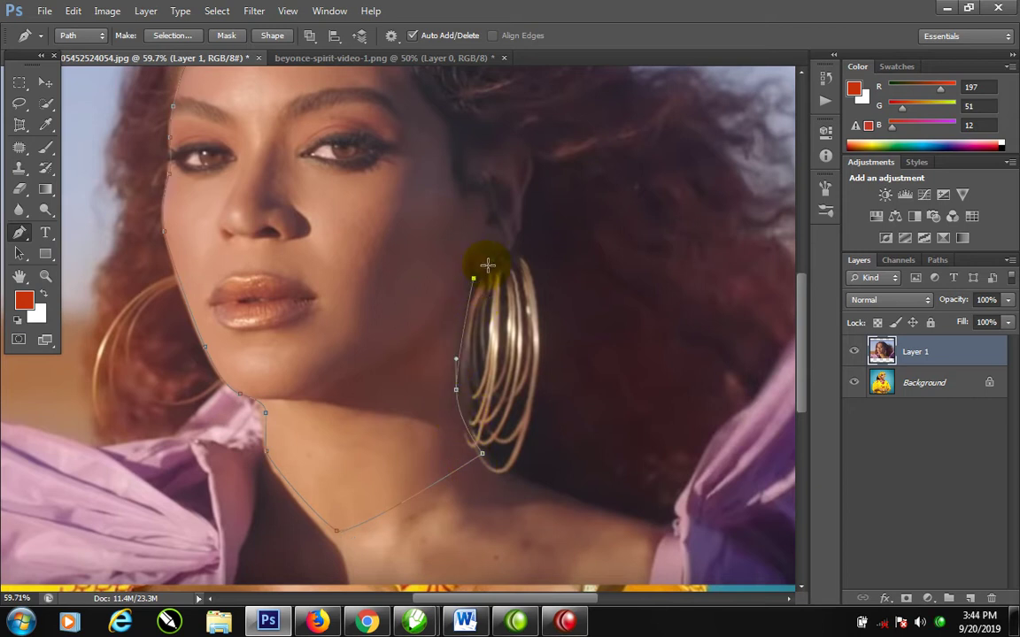
pyautogui.moveTo(500, 257); pyautogui.dragTo(513, 240)
pyautogui.click(488, 147)
pyautogui.moveTo(456, 145); pyautogui.dragTo(436, 122)
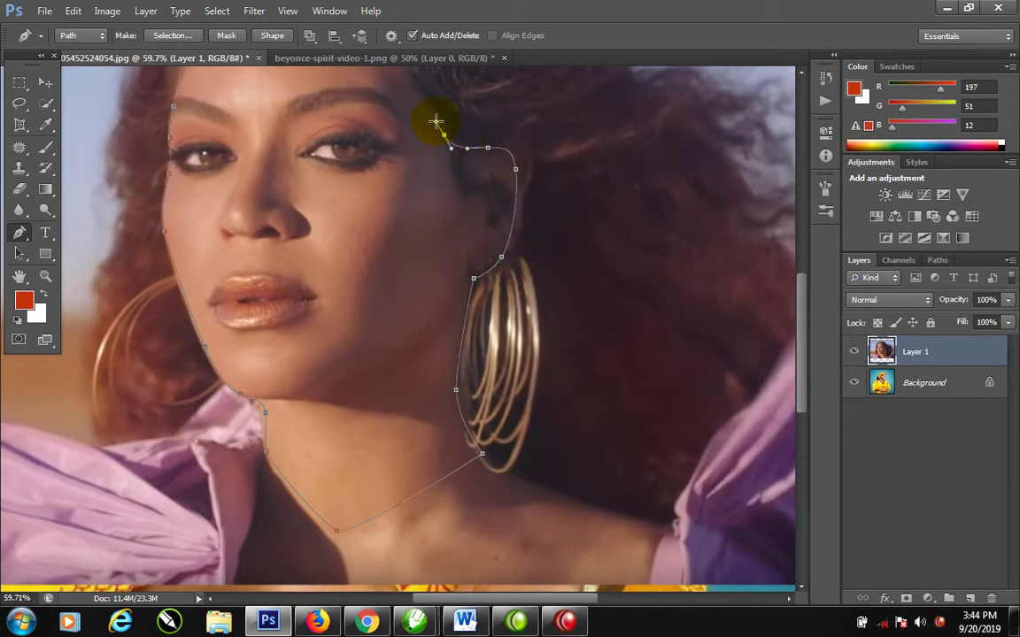
pyautogui.scroll(4, 443, 262)
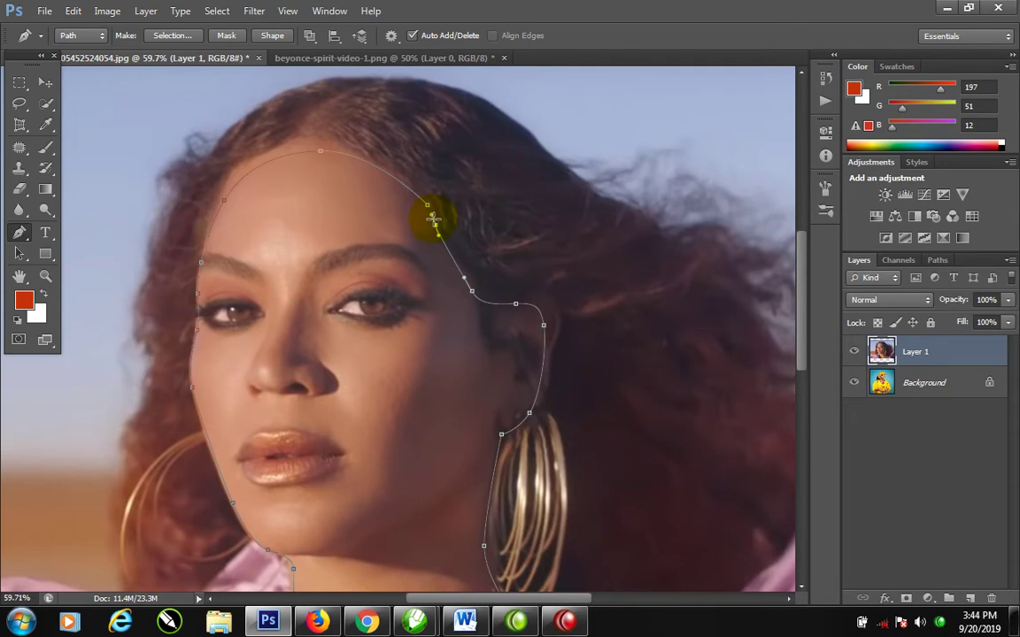
pyautogui.hotkey('ctrl', 'Return')
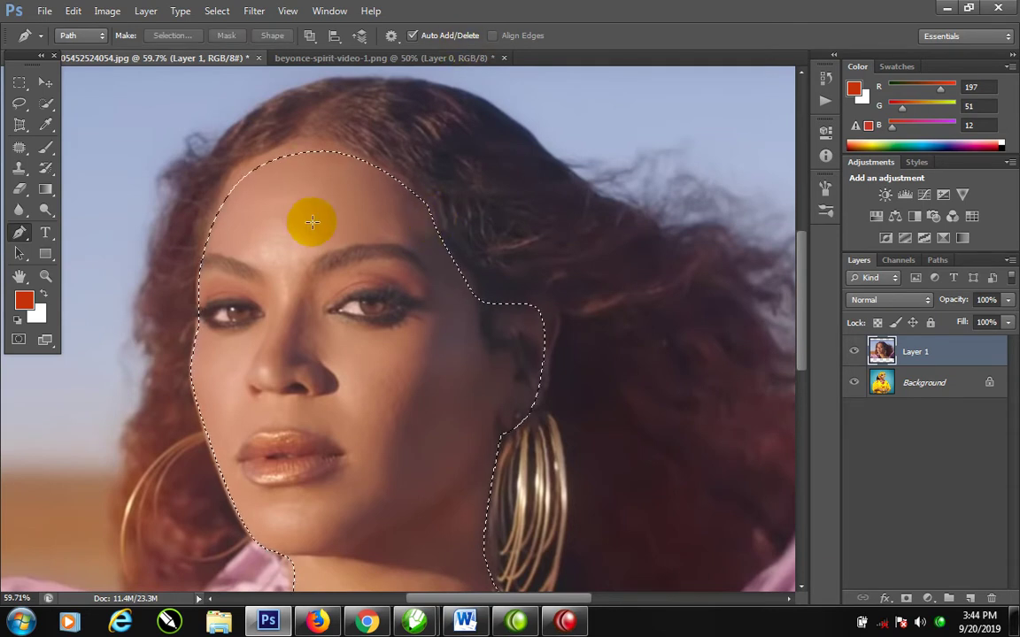
# - Feather the face selection, accepting the preset radius
pyautogui.press('l')
pyautogui.rightClick(296, 148)
pyautogui.click(323, 193)
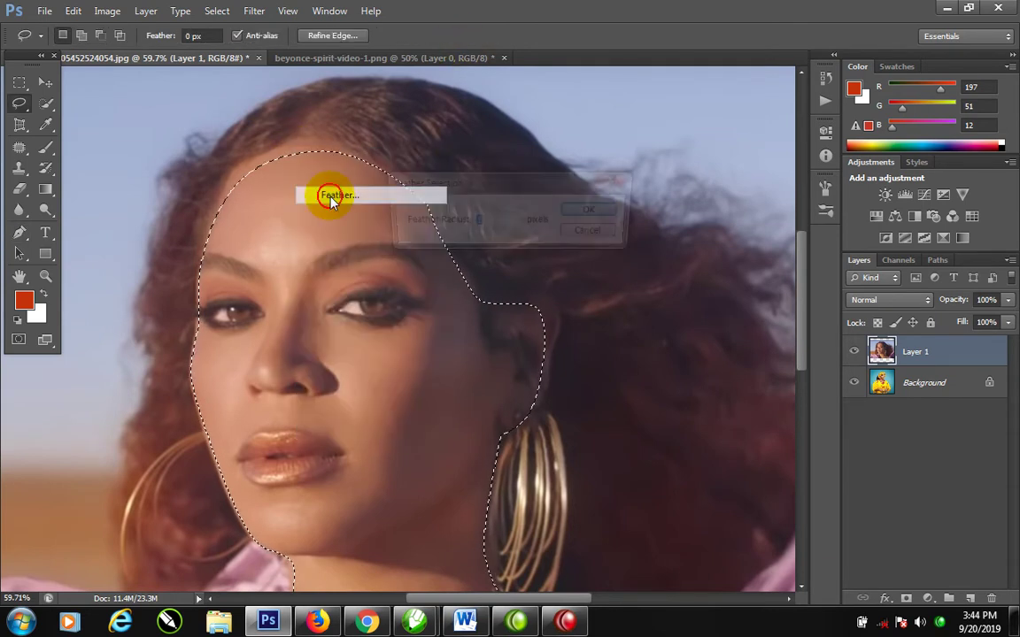
pyautogui.click(595, 211)
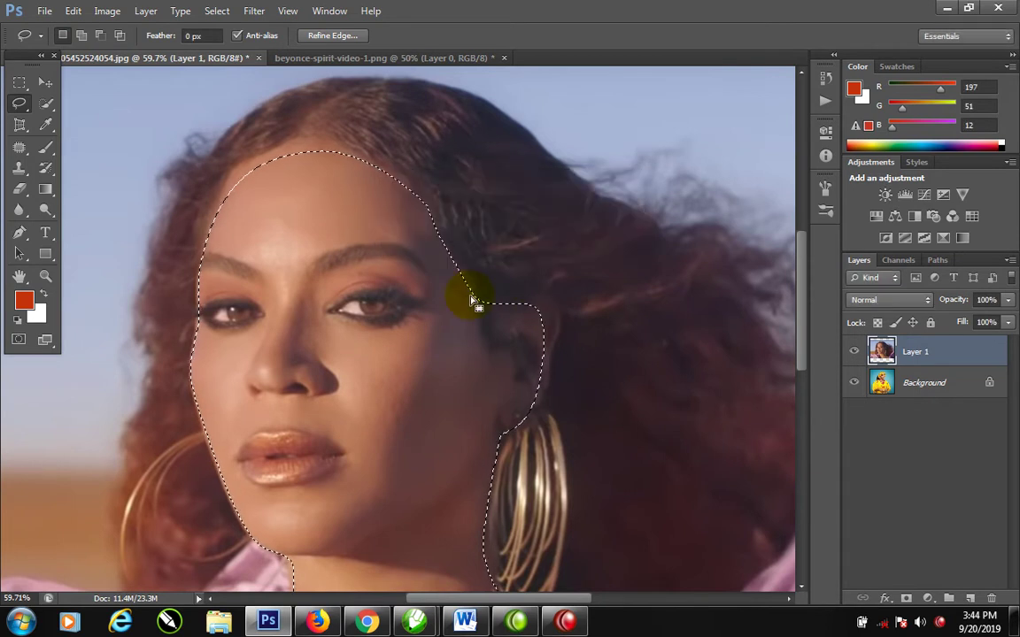
# - Copy the selected face to a new layer and delete the original portrait layer
pyautogui.hotkey('ctrl', 'j')
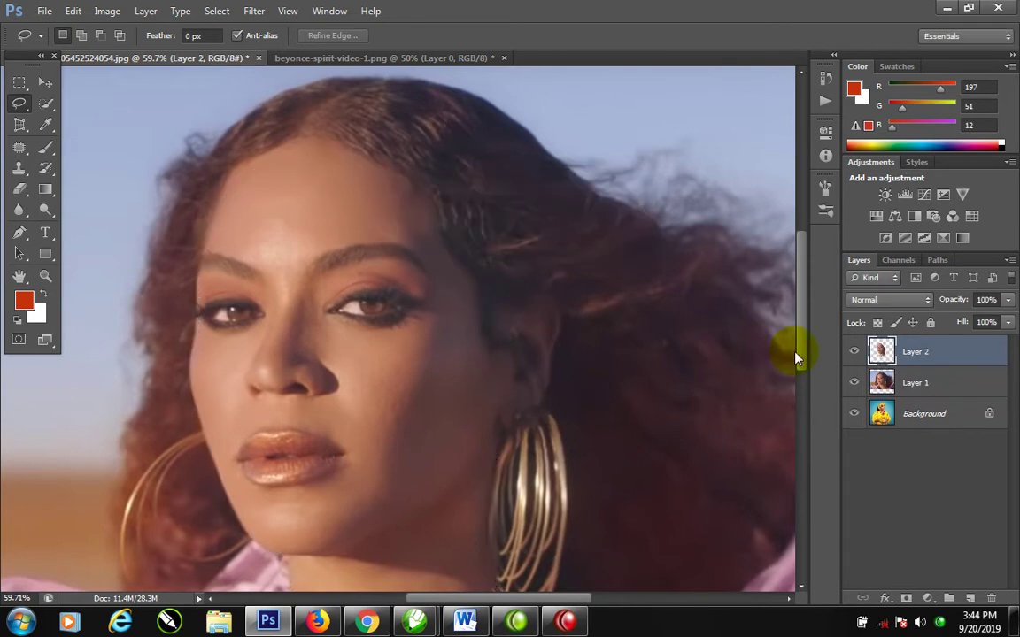
pyautogui.click(931, 383)
pyautogui.press('Delete')
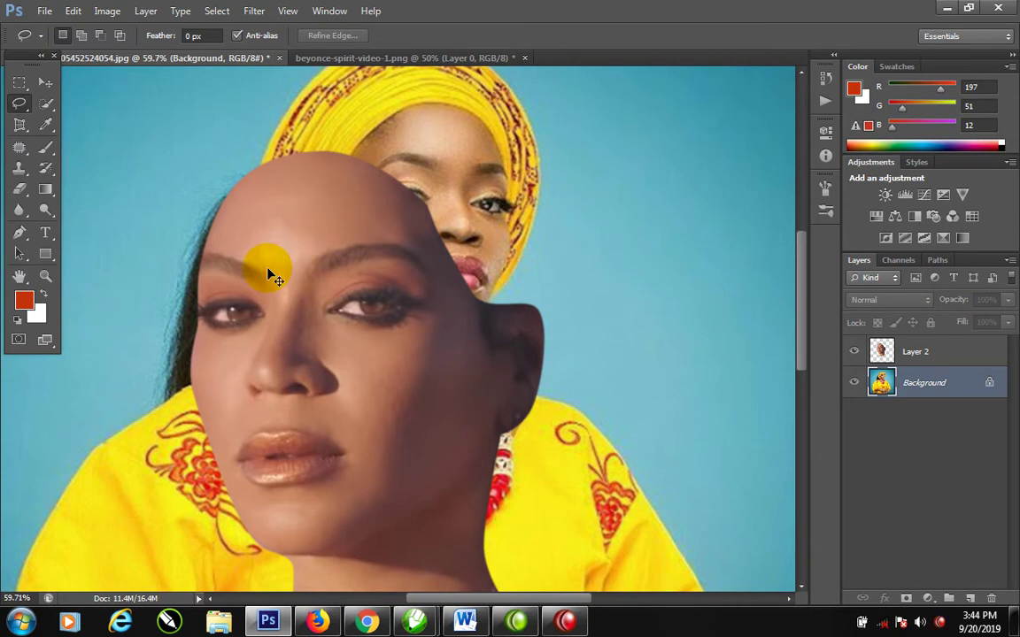
# - Flip the cut-out face layer horizontally with Free Transform
pyautogui.scroll(-2, 270, 276)
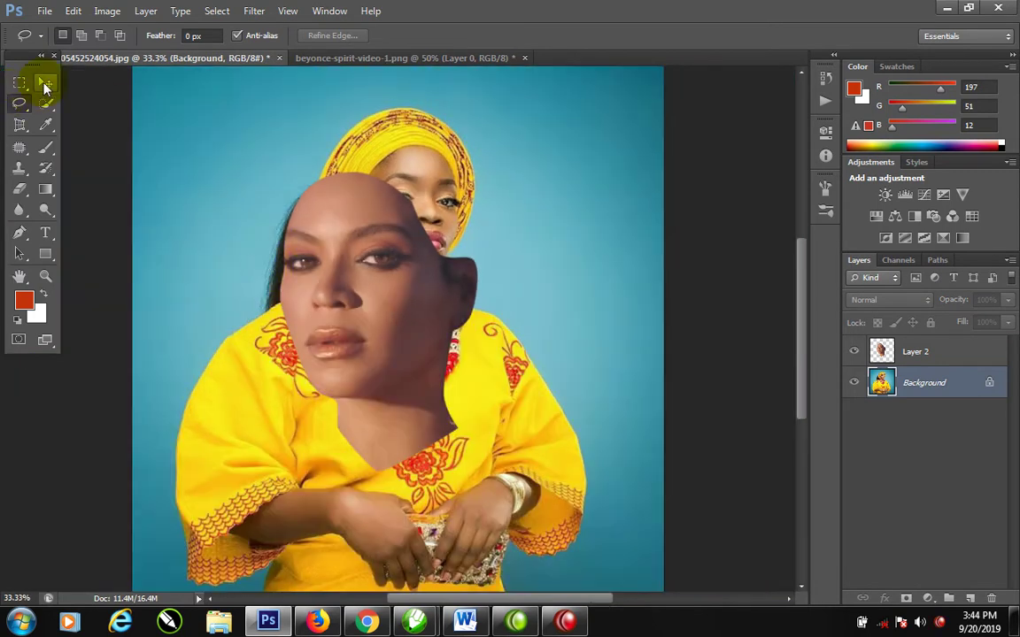
pyautogui.click(44, 83)
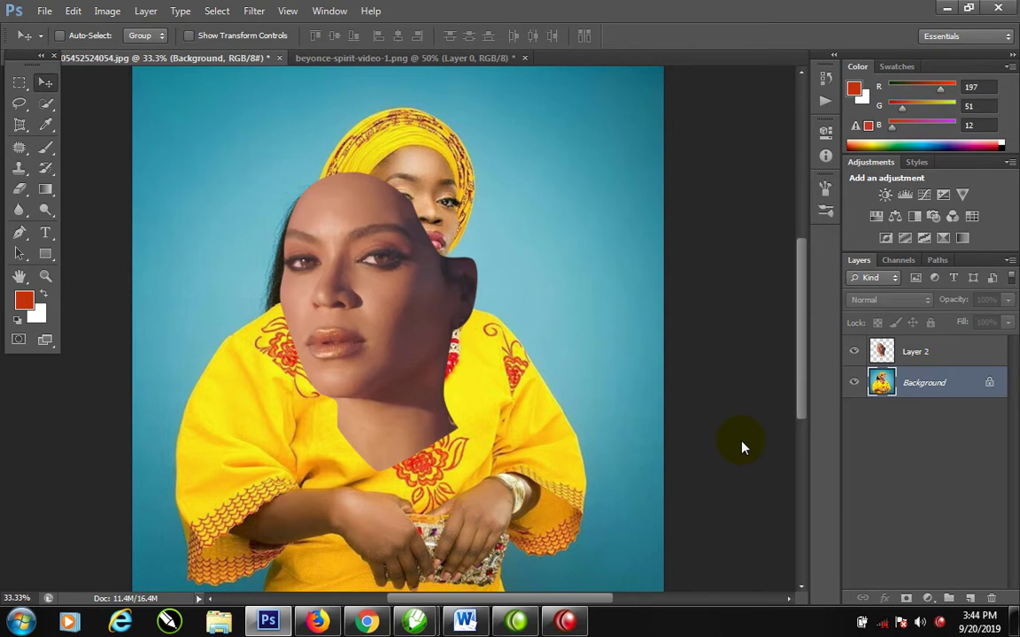
pyautogui.click(948, 356)
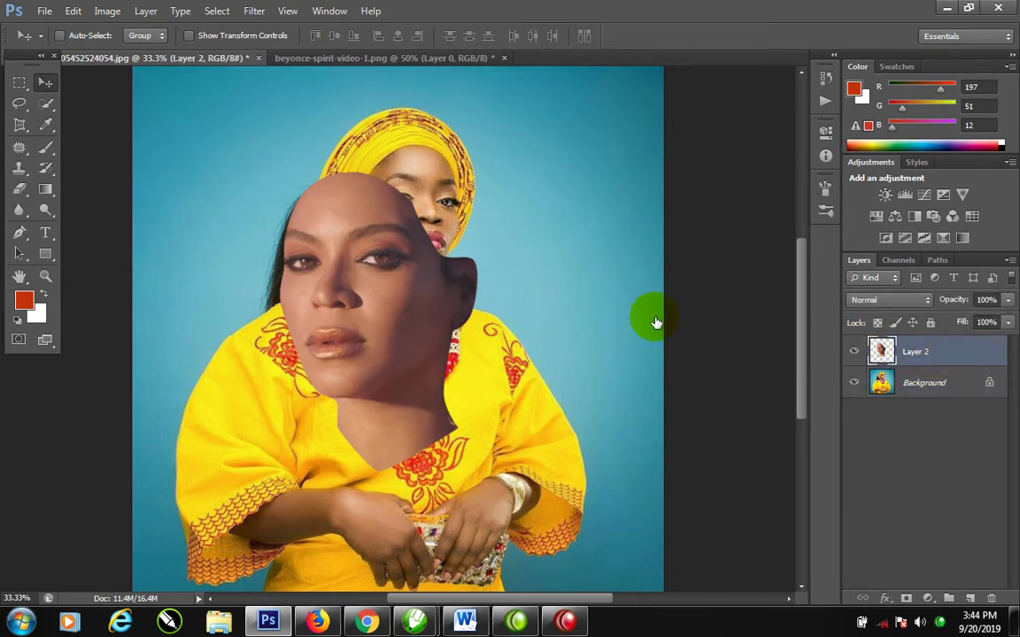
pyautogui.hotkey('ctrl', 't')
pyautogui.rightClick(402, 301)
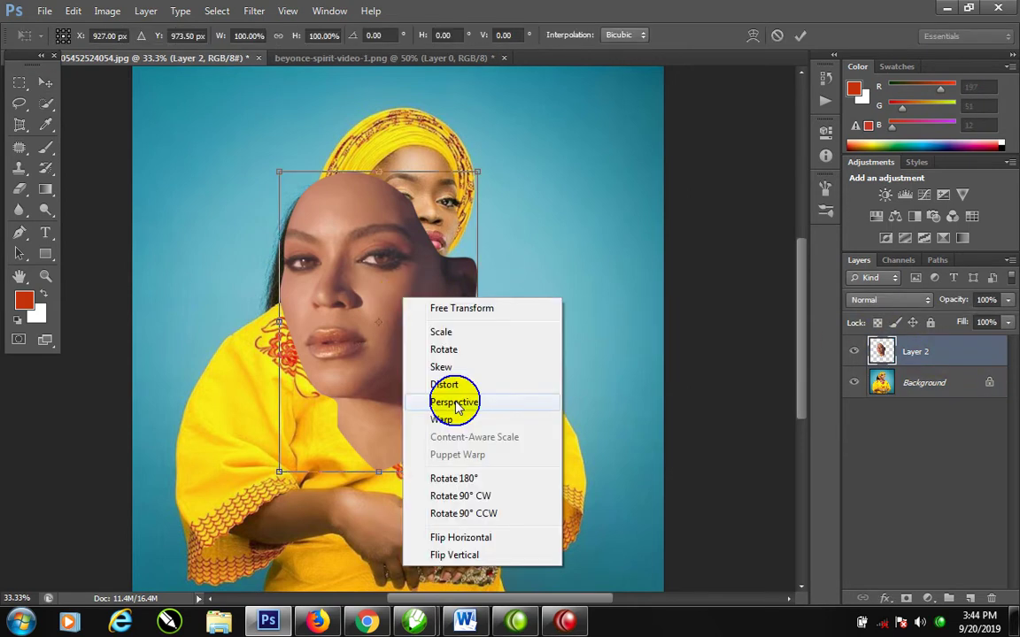
pyautogui.click(452, 538)
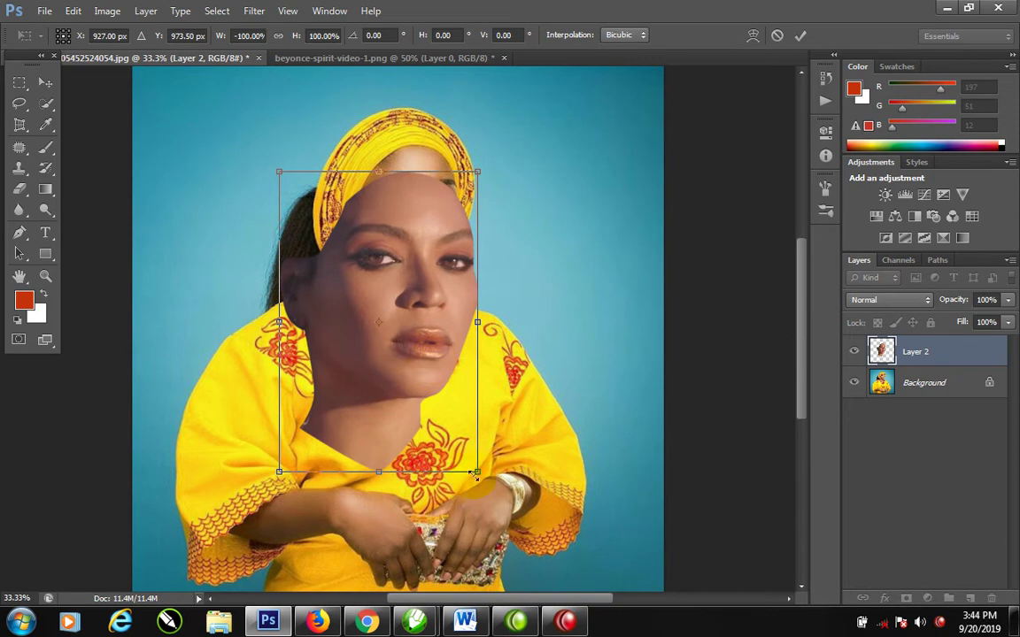
# - Scale the flipped face to about 60.6% and place it over the face of the woman in yellow
pyautogui.moveTo(477, 471); pyautogui.dragTo(430, 299)
pyautogui.moveTo(344, 282); pyautogui.dragTo(426, 259)
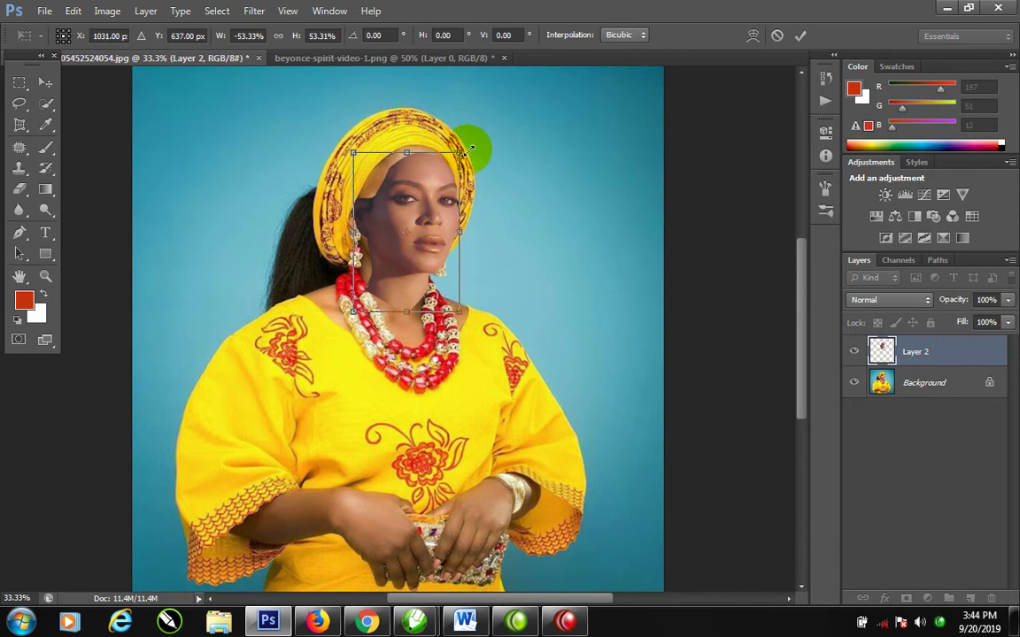
pyautogui.moveTo(466, 152); pyautogui.dragTo(478, 141)
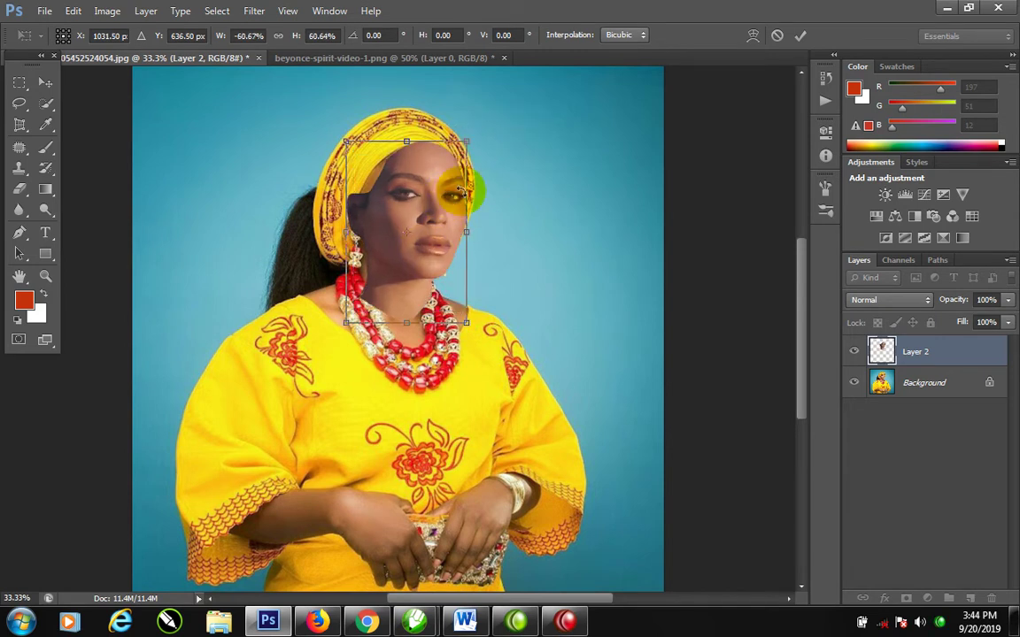
pyautogui.press('Return')
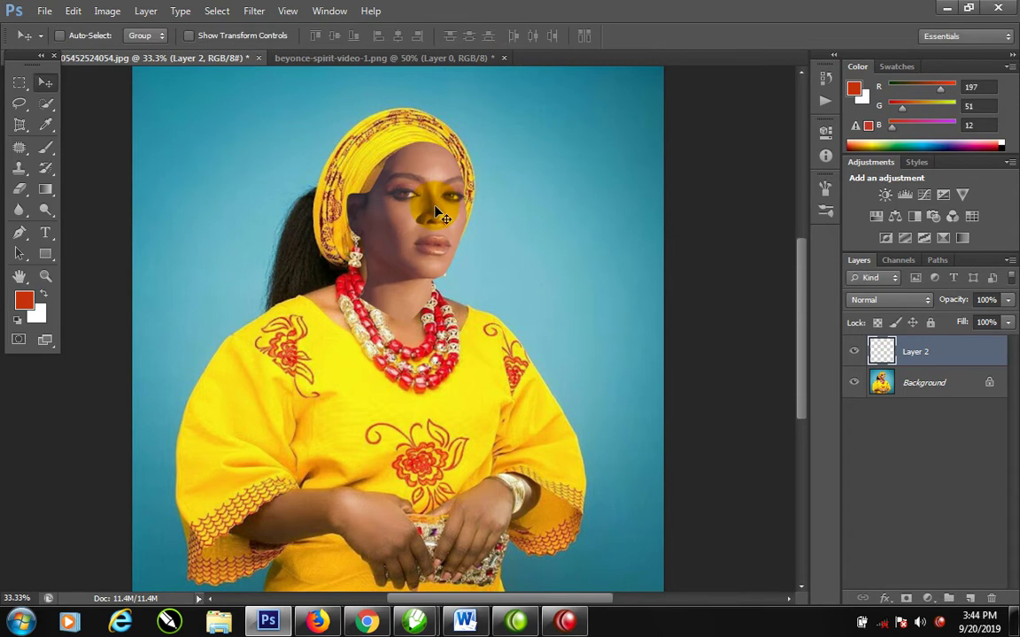
# - Fine-tune the face's position inside the headwrap and scale it to about 94.5% of its current size
pyautogui.moveTo(452, 228); pyautogui.dragTo(460, 190)
pyautogui.moveTo(447, 223); pyautogui.dragTo(451, 226)
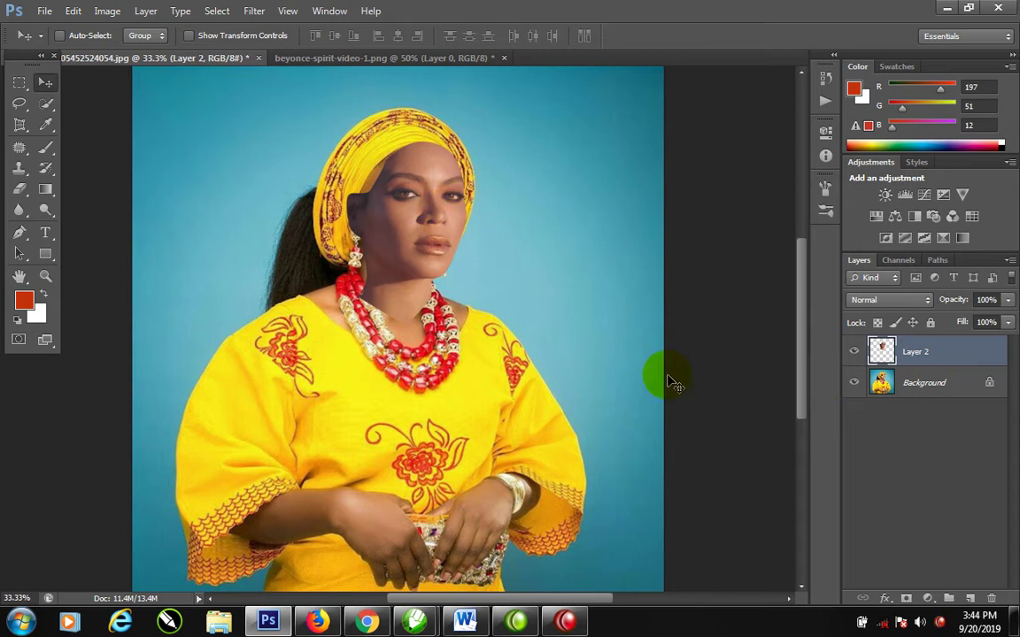
pyautogui.hotkey('ctrl', 't')
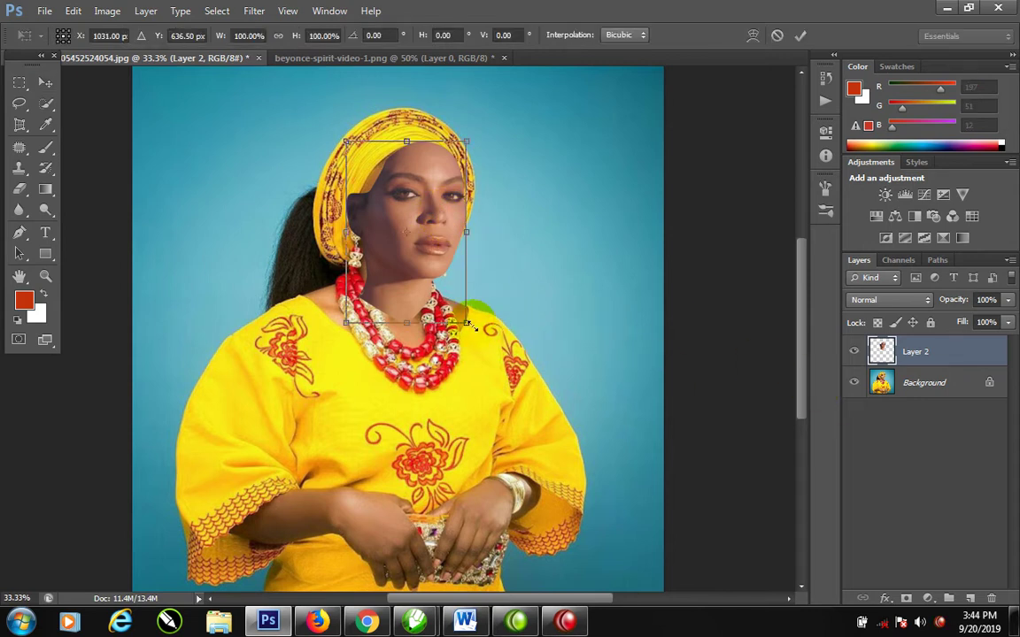
pyautogui.moveTo(474, 328); pyautogui.dragTo(463, 312)
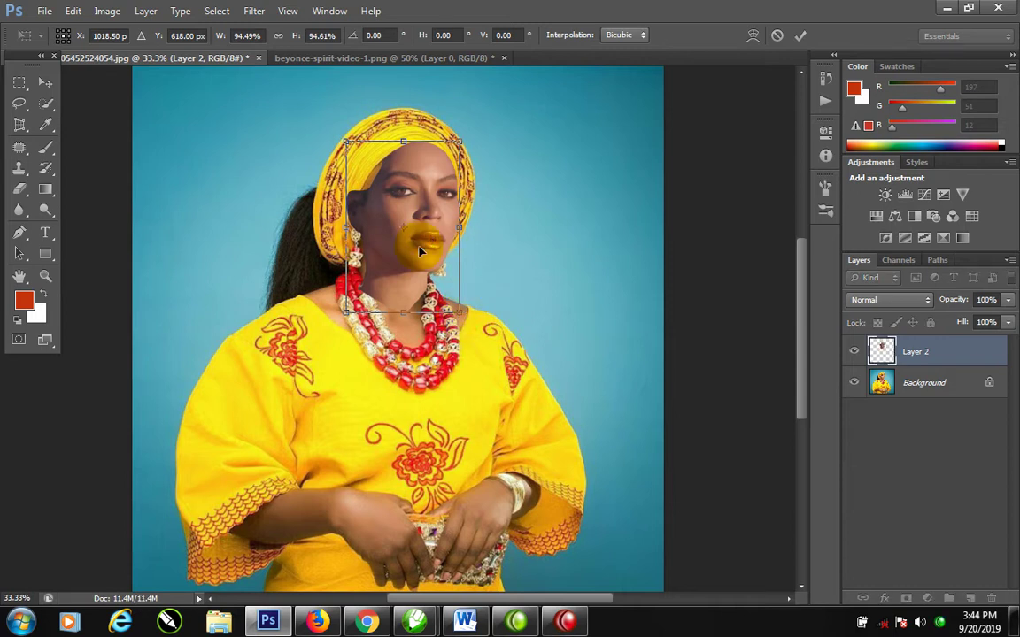
pyautogui.press('Return')
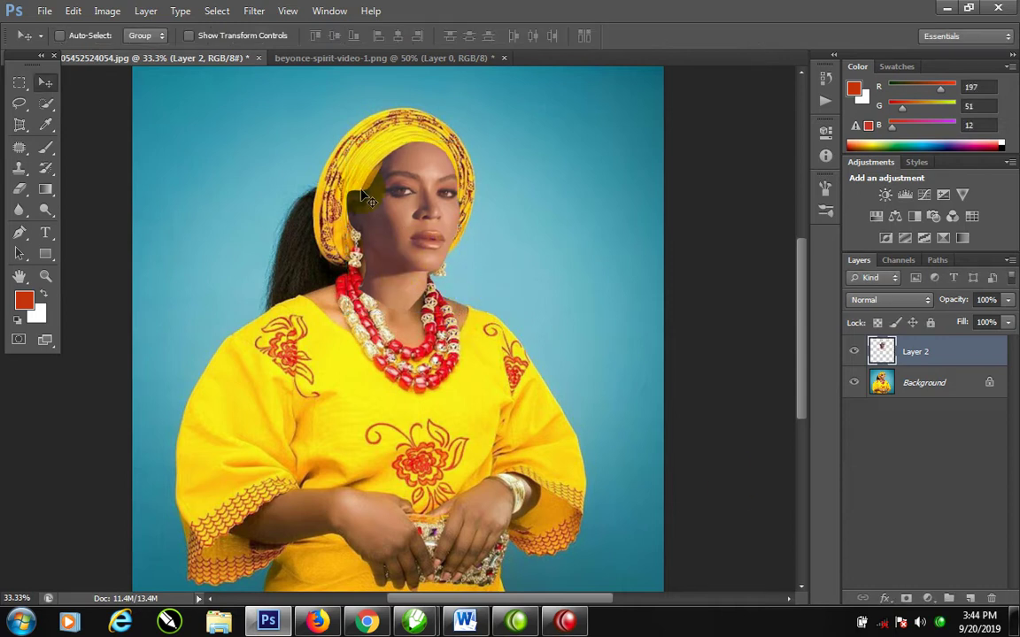
# - Add a layer mask to the cut-out face layer and brush black over the leftover dark area beside the ear
pyautogui.click(908, 600)
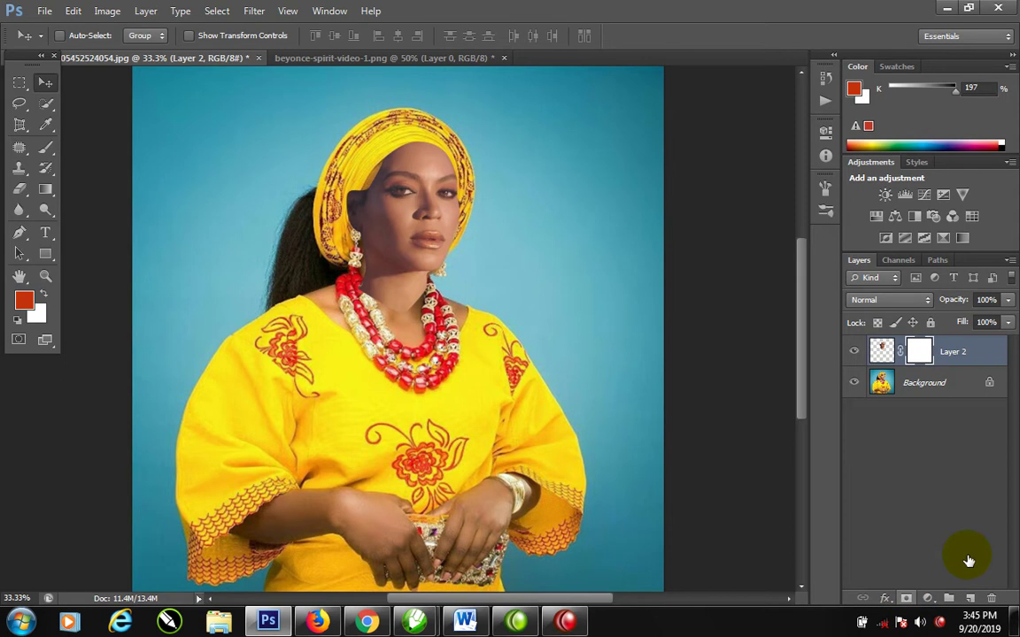
pyautogui.scroll(-1, 389, 177)
pyautogui.scroll(4, 389, 177)
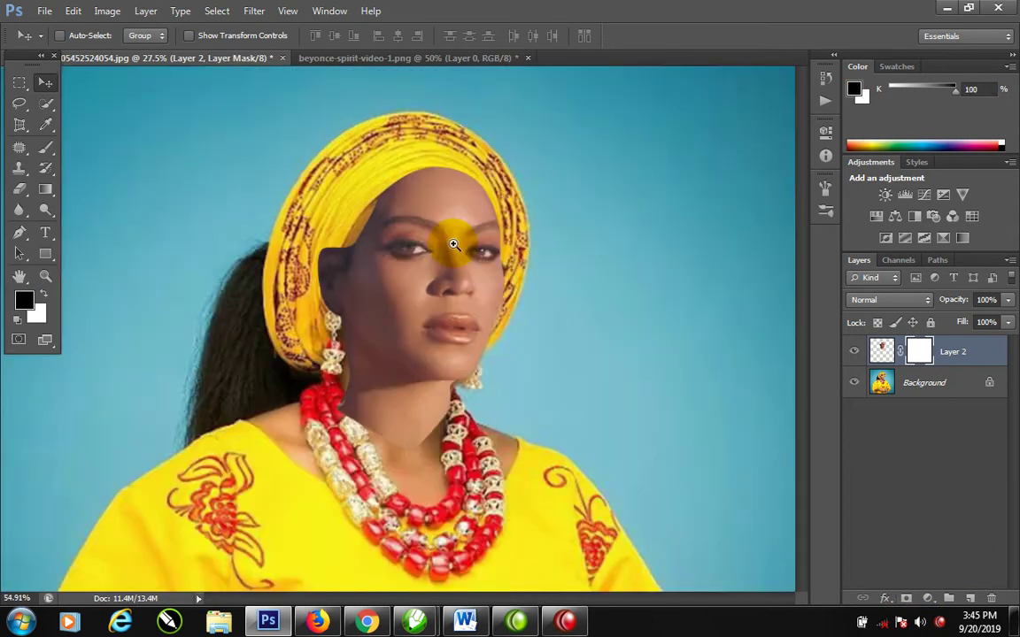
pyautogui.scroll(2, 453, 245)
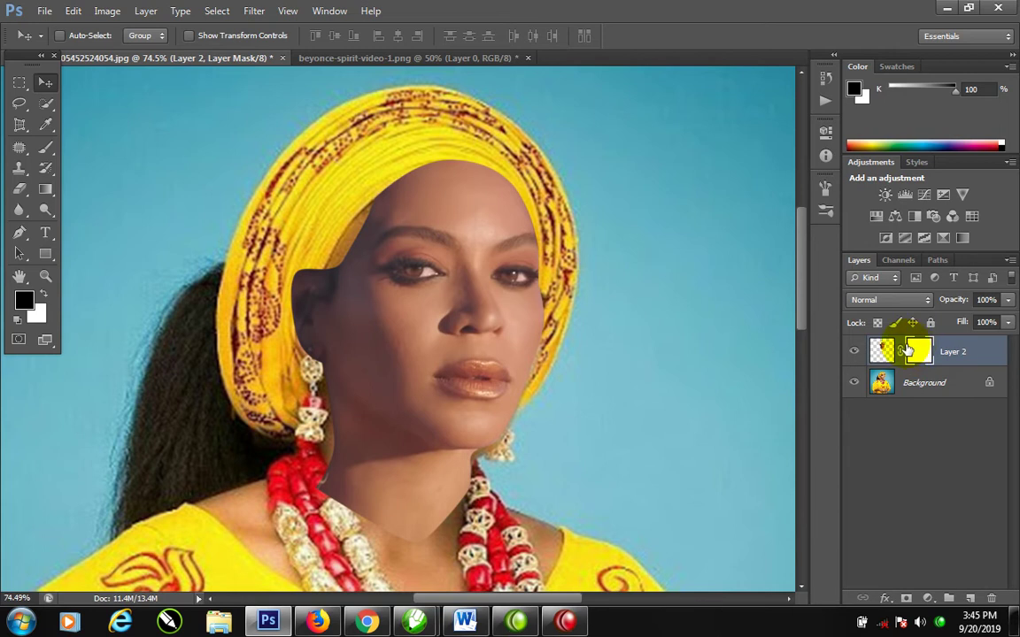
pyautogui.press('b')
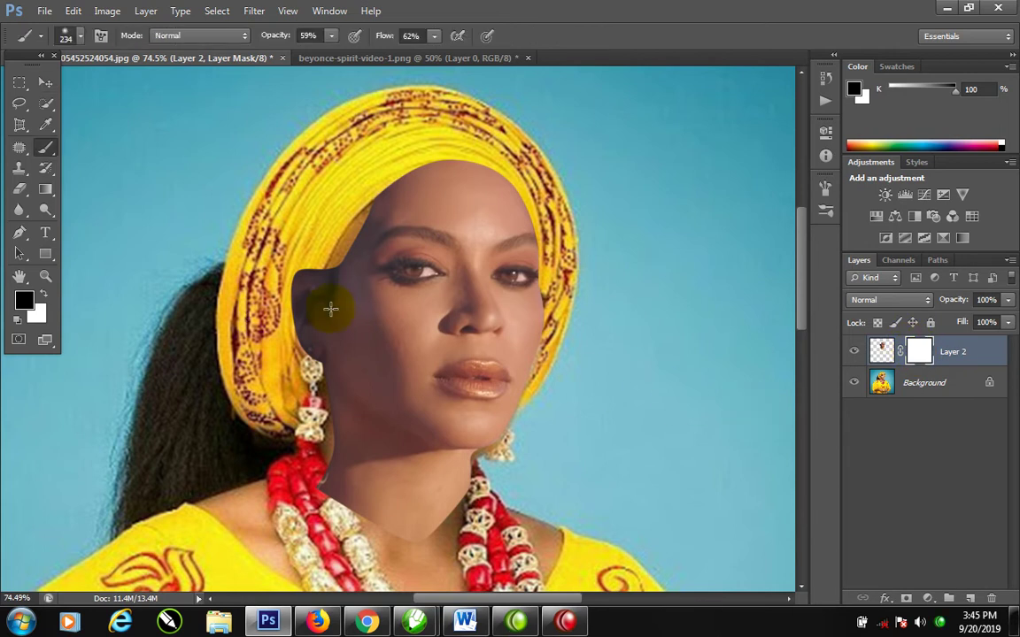
pyautogui.moveTo(331, 309)
pyautogui.mouseDown()
pyautogui.moveTo(303, 358)
pyautogui.moveTo(297, 306)
pyautogui.mouseUp()
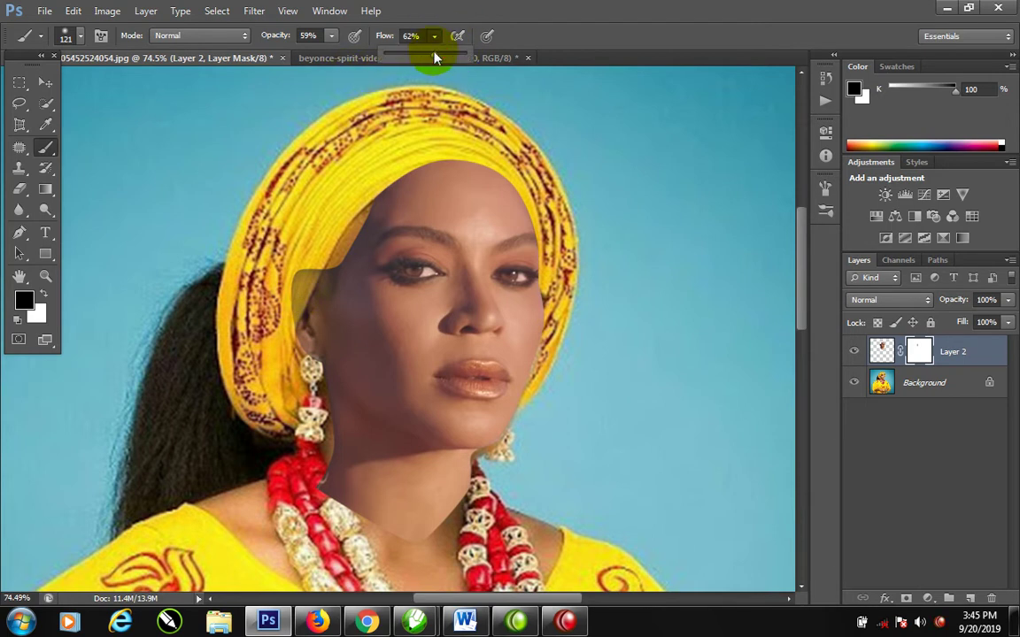
# - Set the brush flow and opacity to 100% and mask out the leftover face edges around the ear, jaw and neck
pyautogui.moveTo(434, 56); pyautogui.dragTo(469, 56)
pyautogui.click(331, 35)
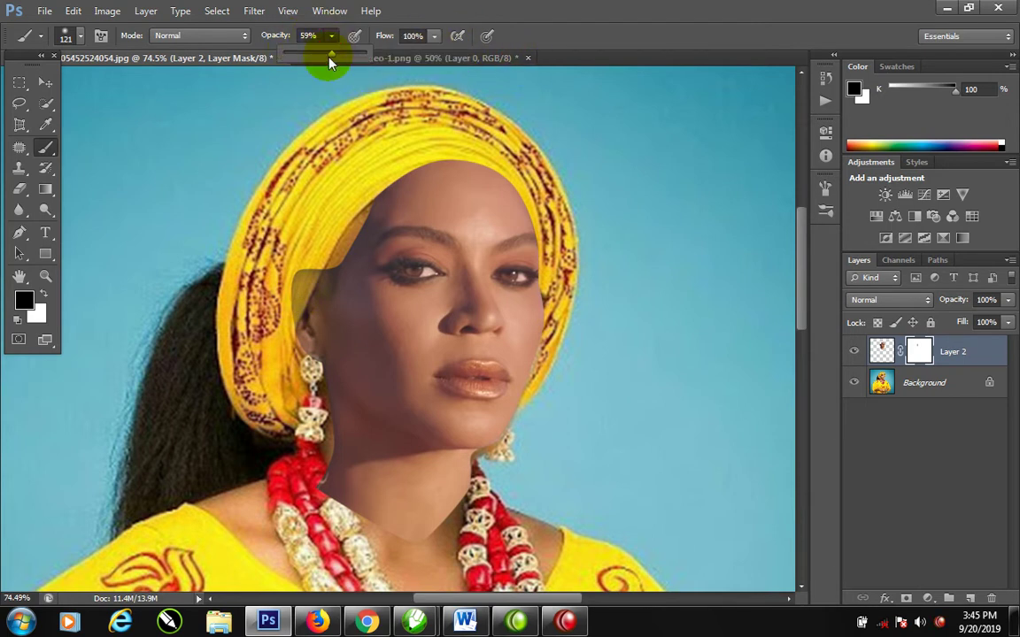
pyautogui.moveTo(330, 60); pyautogui.dragTo(471, 79)
pyautogui.moveTo(292, 267)
pyautogui.mouseDown()
pyautogui.moveTo(293, 332)
pyautogui.moveTo(312, 258)
pyautogui.mouseUp()
pyautogui.moveTo(304, 325)
pyautogui.mouseDown()
pyautogui.moveTo(292, 347)
pyautogui.moveTo(324, 410)
pyautogui.moveTo(308, 442)
pyautogui.moveTo(403, 519)
pyautogui.moveTo(440, 522)
pyautogui.moveTo(403, 460)
pyautogui.moveTo(429, 439)
pyautogui.moveTo(452, 510)
pyautogui.moveTo(452, 488)
pyautogui.moveTo(466, 486)
pyautogui.mouseUp()
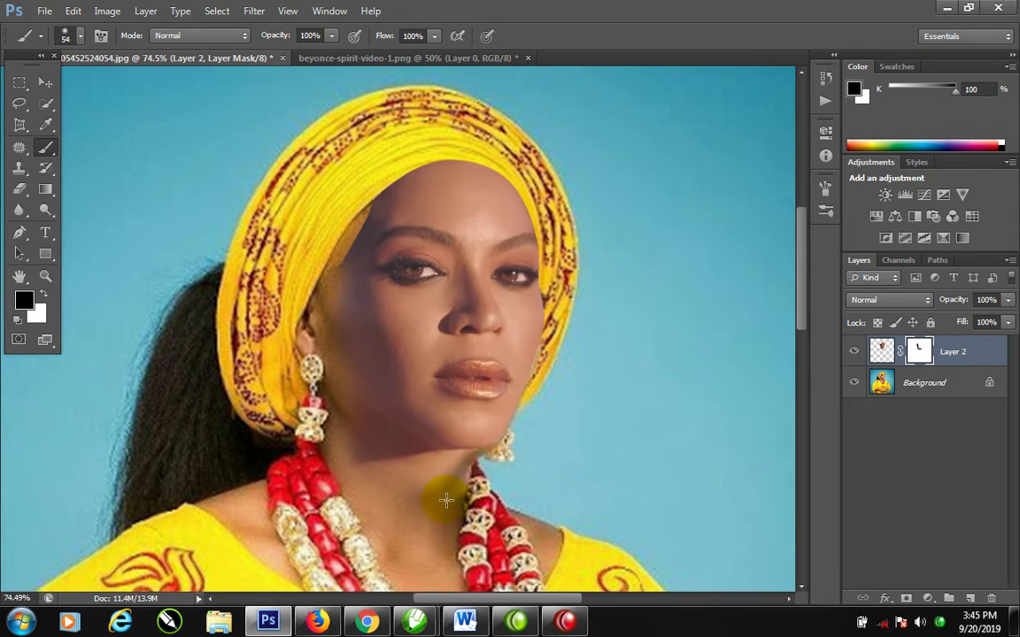
# - Mask the face's edge along the headwrap and forehead and soften it under the jaw with the 54 px black brush
pyautogui.moveTo(369, 196)
pyautogui.mouseDown()
pyautogui.moveTo(340, 228)
pyautogui.moveTo(332, 257)
pyautogui.moveTo(354, 209)
pyautogui.mouseUp()
pyautogui.moveTo(364, 204)
pyautogui.mouseDown()
pyautogui.moveTo(405, 165)
pyautogui.moveTo(431, 157)
pyautogui.moveTo(488, 162)
pyautogui.moveTo(524, 197)
pyautogui.mouseUp()
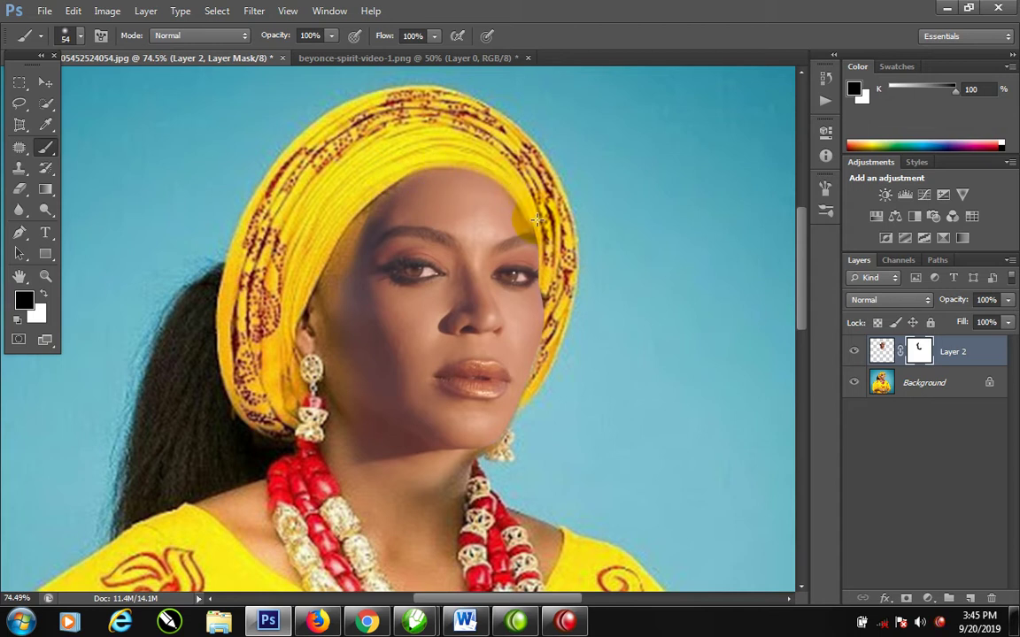
pyautogui.moveTo(533, 219)
pyautogui.mouseDown()
pyautogui.moveTo(497, 180)
pyautogui.moveTo(441, 169)
pyautogui.moveTo(409, 176)
pyautogui.moveTo(356, 217)
pyautogui.mouseUp()
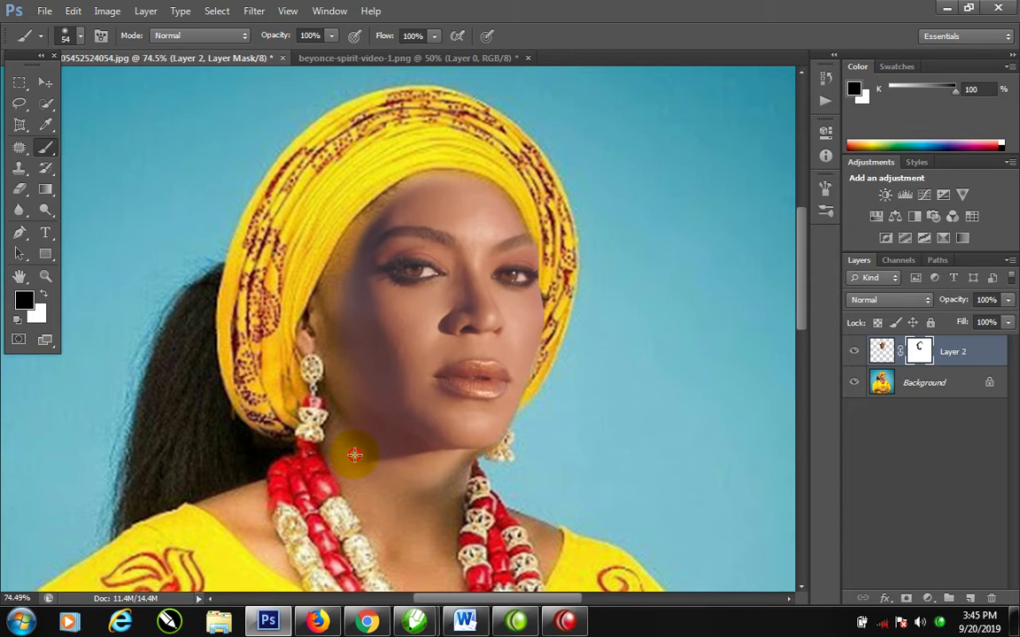
pyautogui.moveTo(354, 455); pyautogui.dragTo(392, 478)
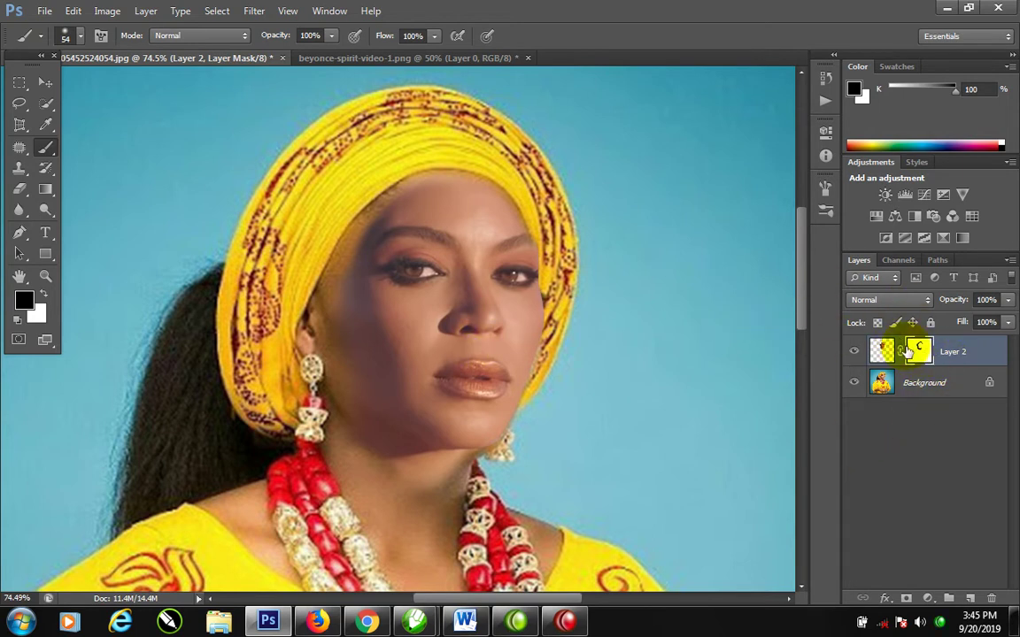
# - Create a blank layer above the masked face layer and merge the two to bake in the mask
pyautogui.hotkey('ctrl', 'shift', 'n')
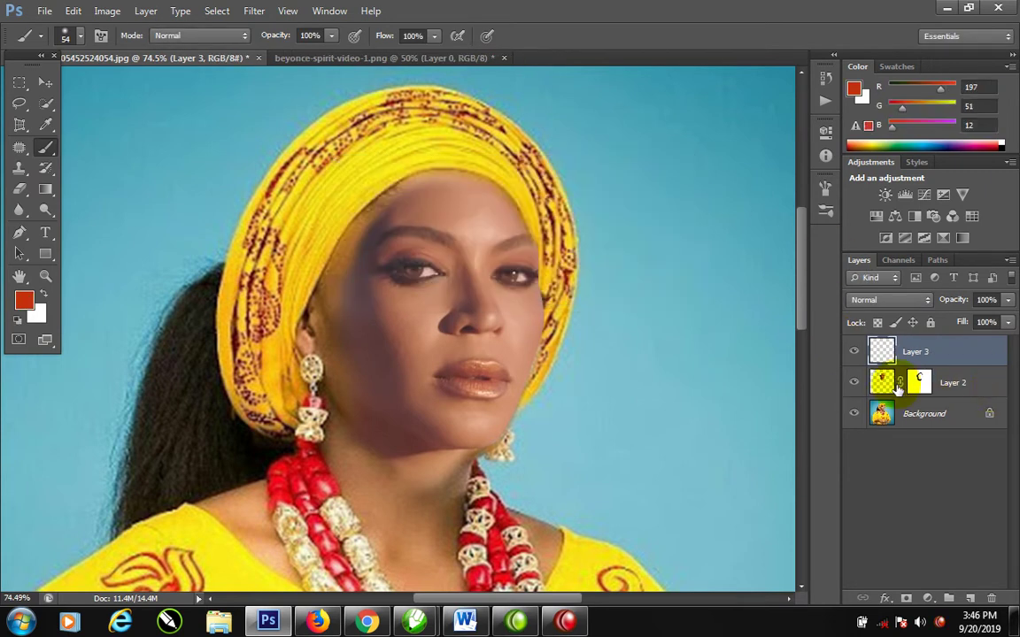
pyautogui.keyDown('ctrl'); pyautogui.click(971, 387); pyautogui.keyUp('ctrl')
pyautogui.hotkey('ctrl', 'e')
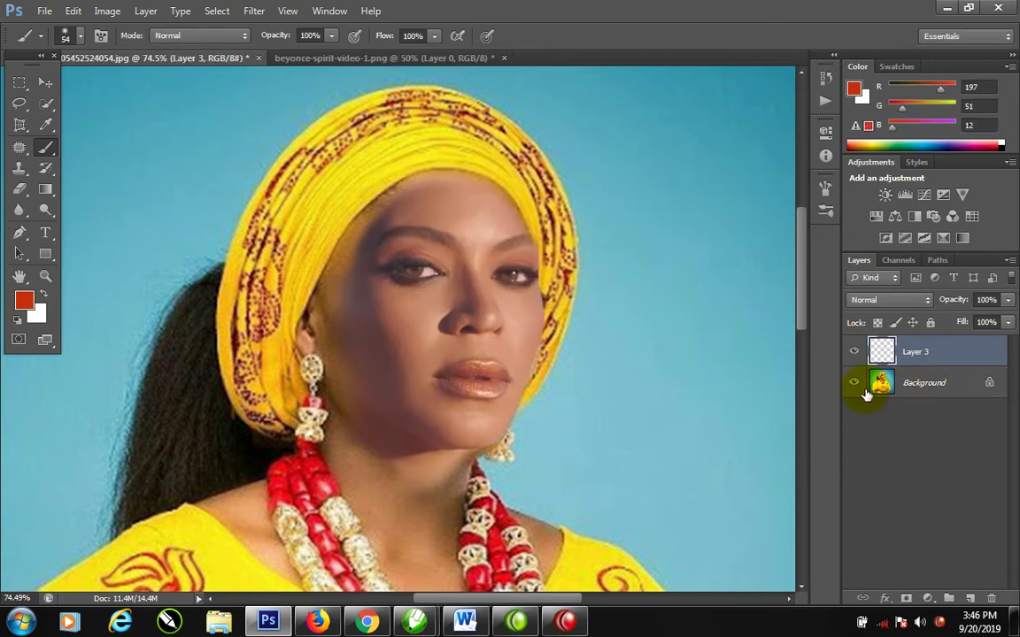
pyautogui.click(107, 11)
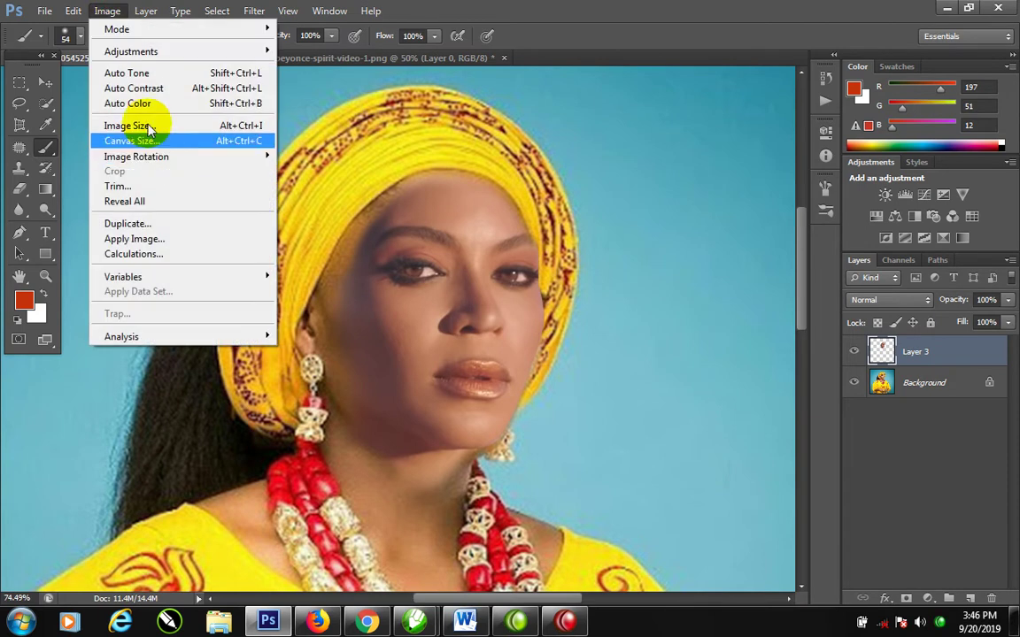
pyautogui.moveTo(265, 51)
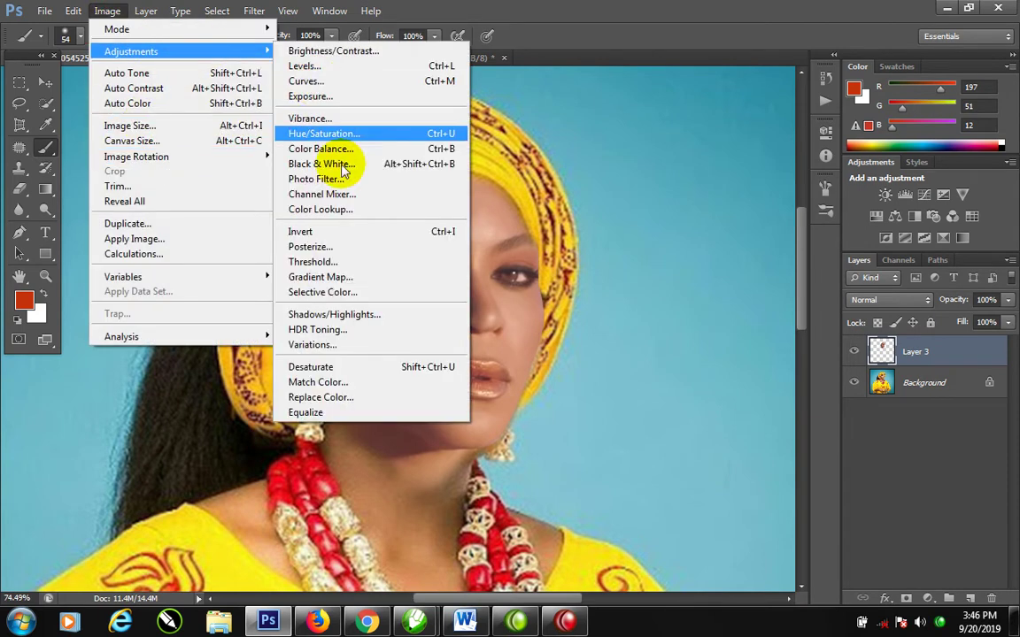
pyautogui.click(329, 315)
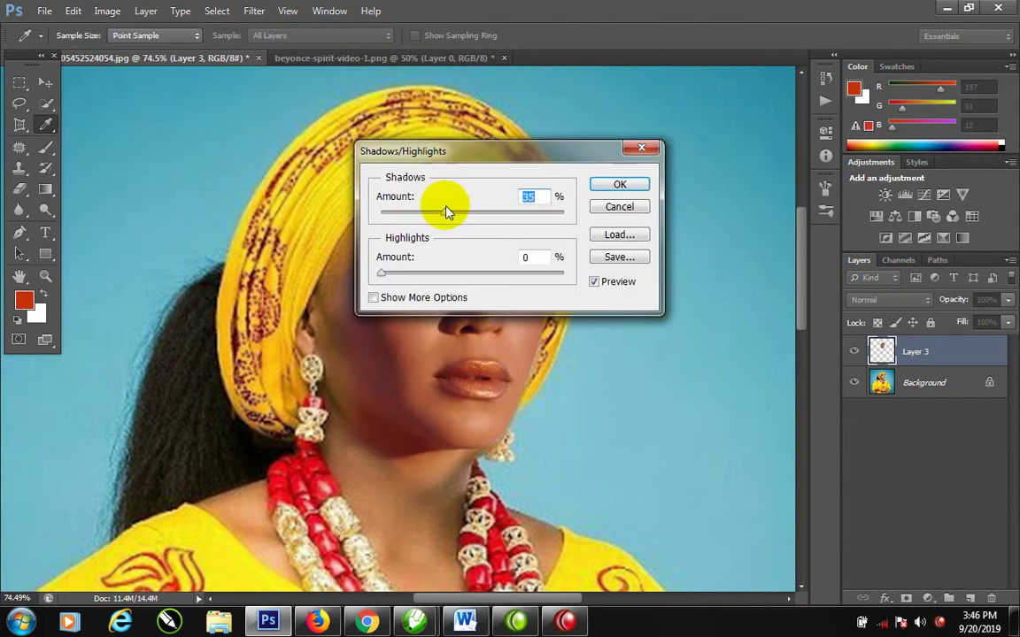
pyautogui.click(642, 148)
pyautogui.press('b')
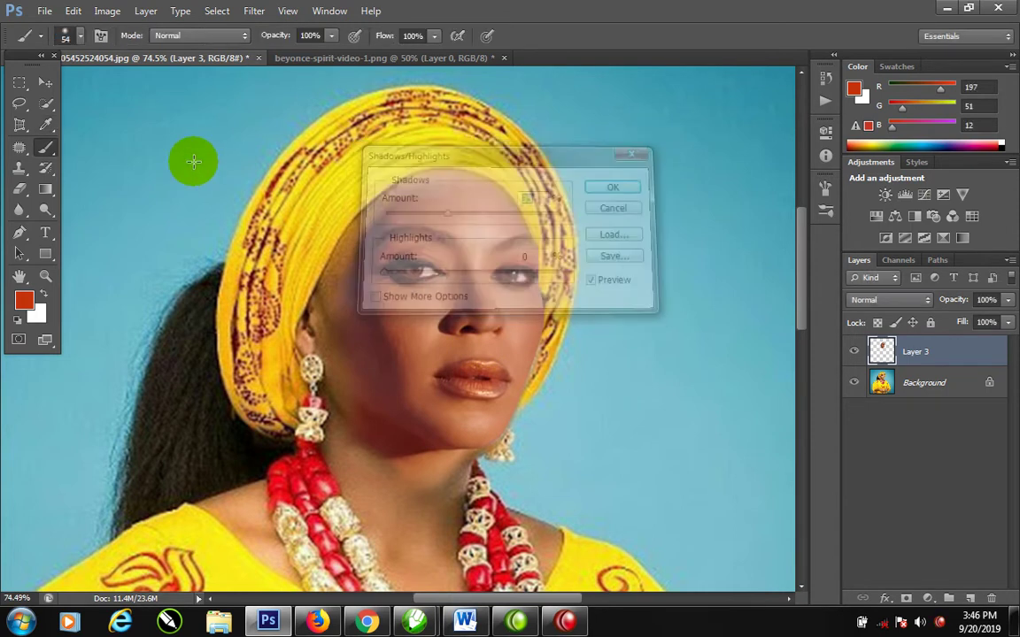
pyautogui.click(107, 10)
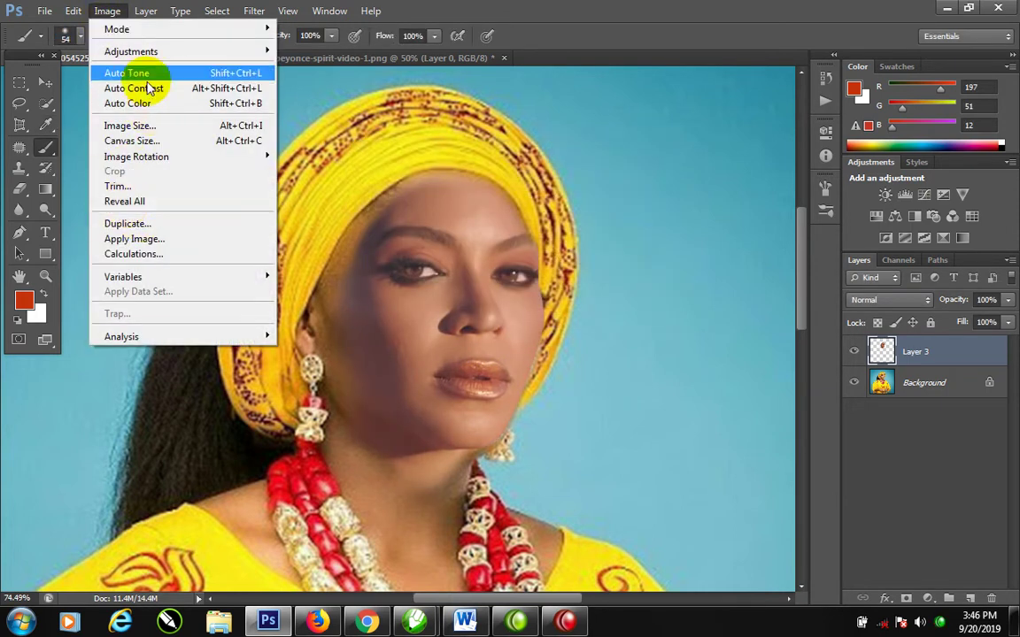
pyautogui.moveTo(146, 52)
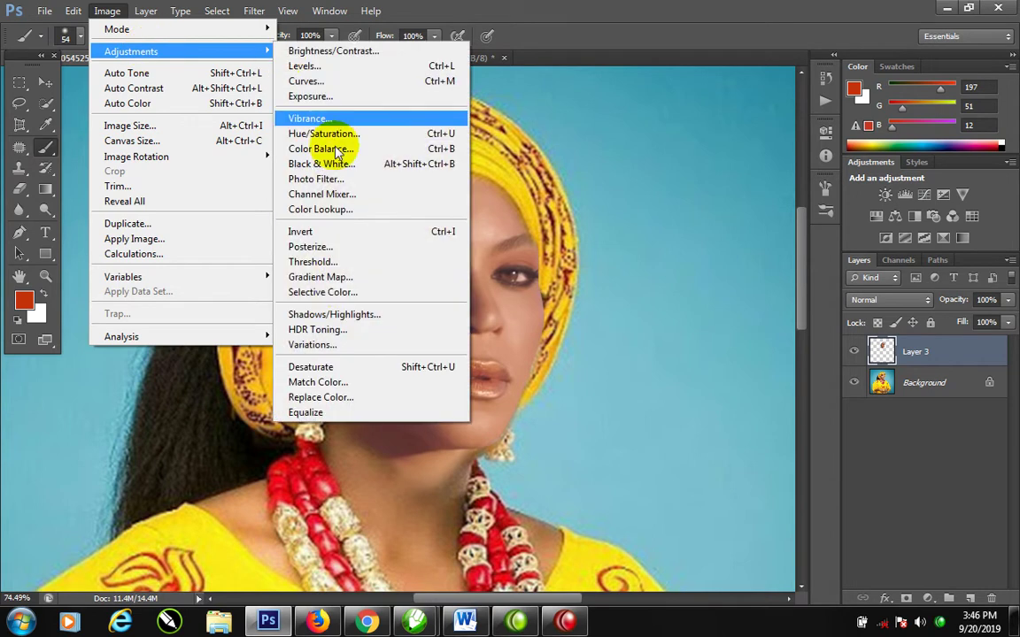
pyautogui.click(301, 318)
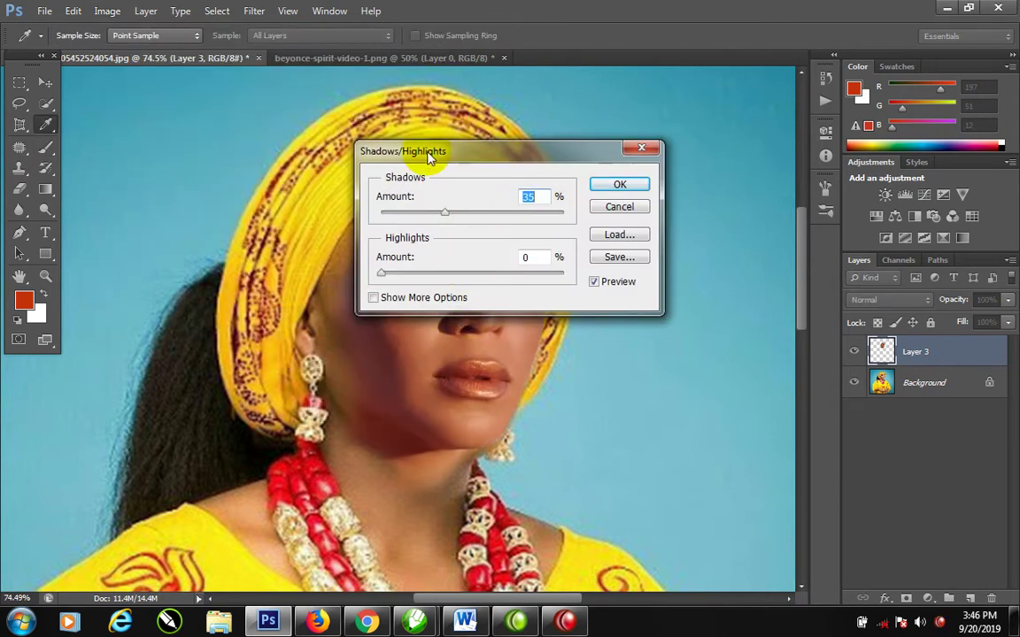
pyautogui.moveTo(429, 156); pyautogui.dragTo(639, 138)
pyautogui.click(852, 131)
pyautogui.press('b')
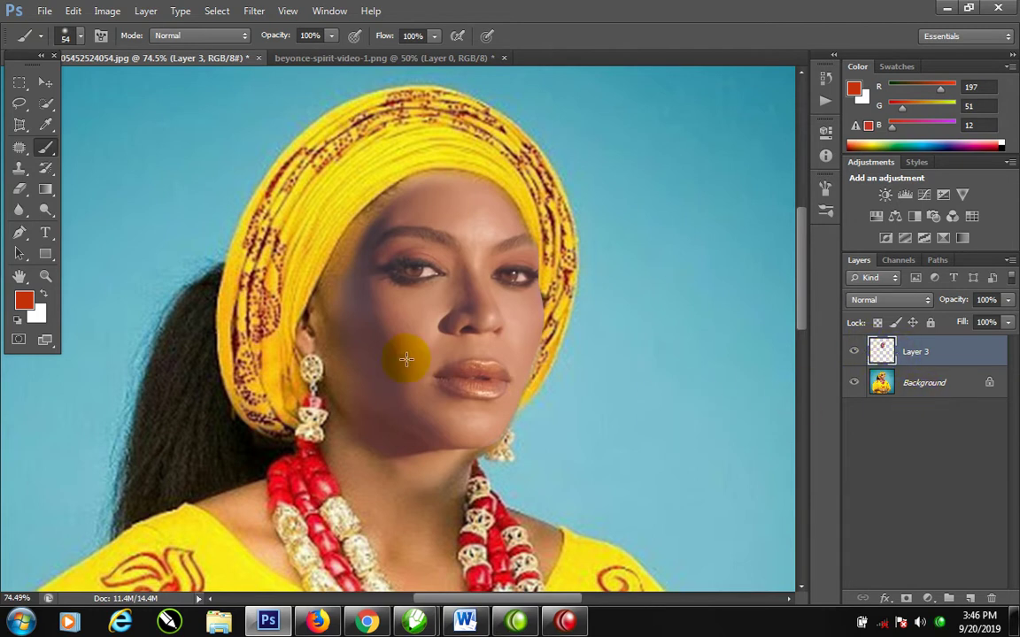
# - Open the Background layer in the Liquify filter and reduce the warp brush size to 80 for work on the jaw
pyautogui.click(942, 390)
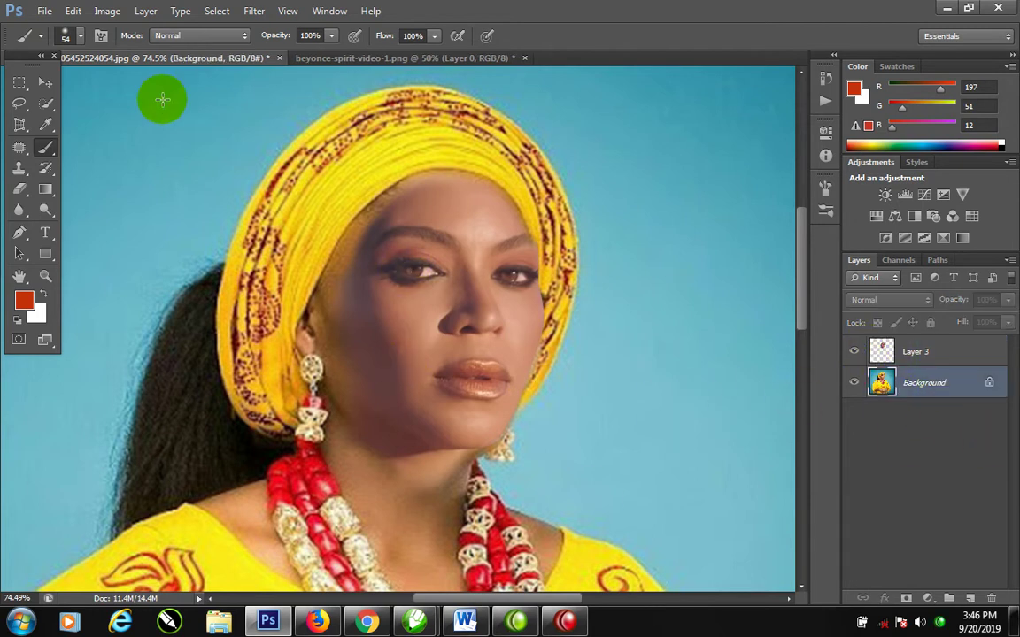
pyautogui.click(108, 12)
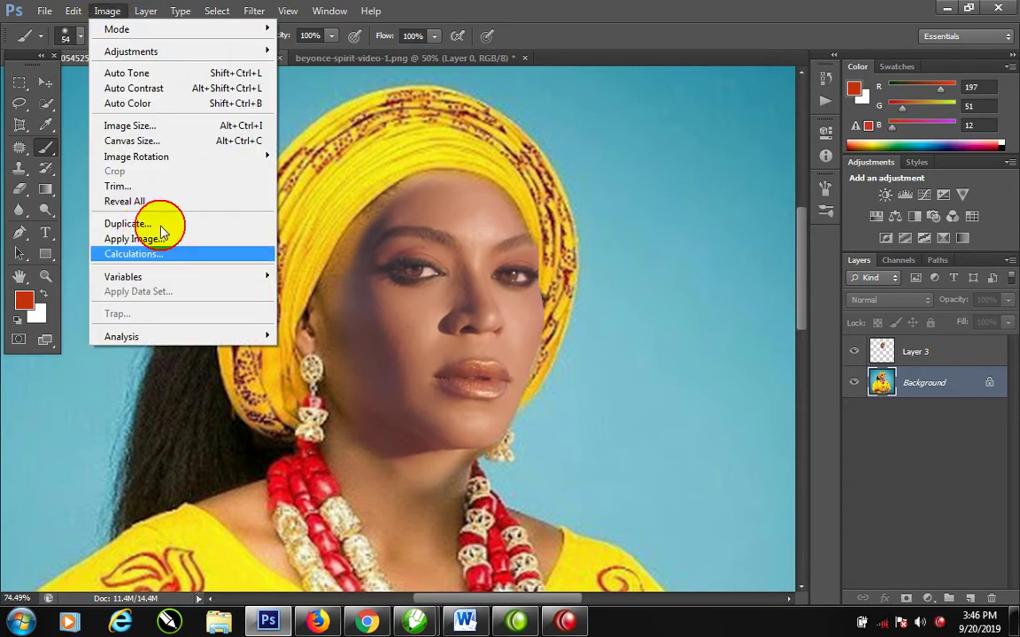
pyautogui.moveTo(215, 12)
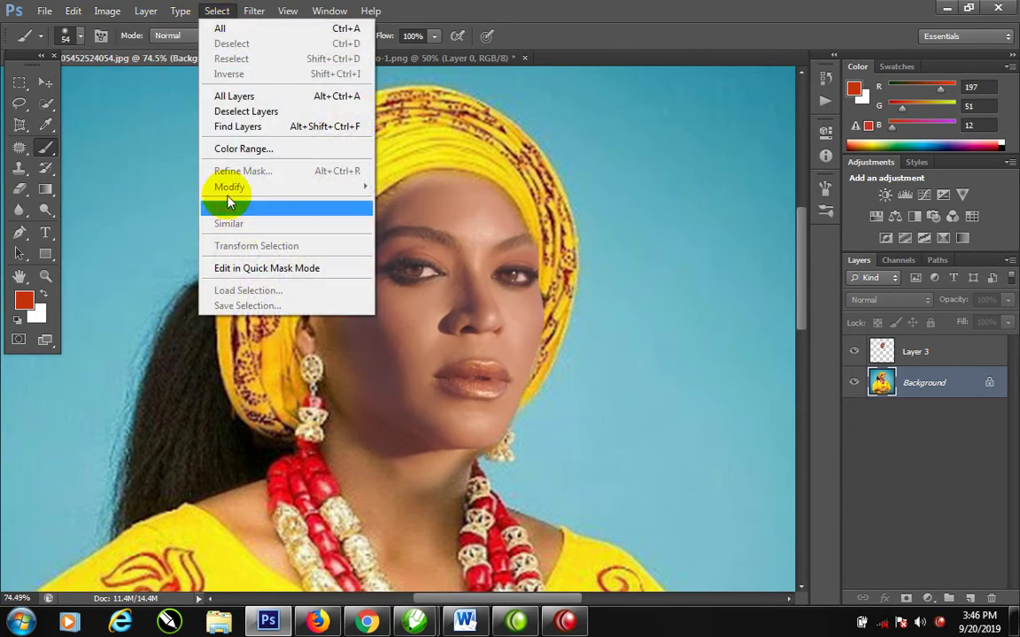
pyautogui.moveTo(269, 16)
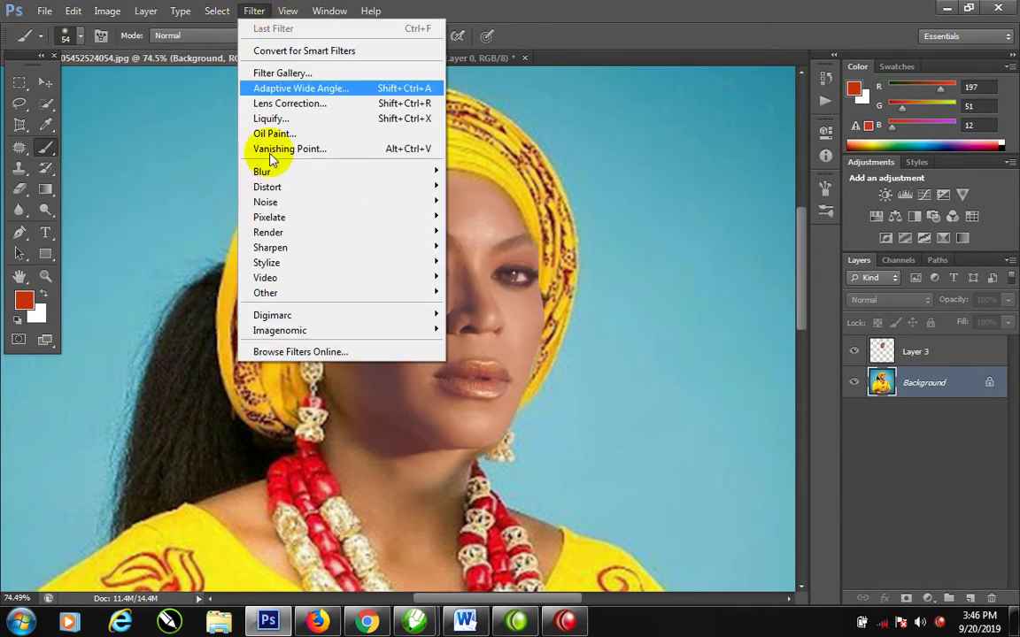
pyautogui.click(270, 119)
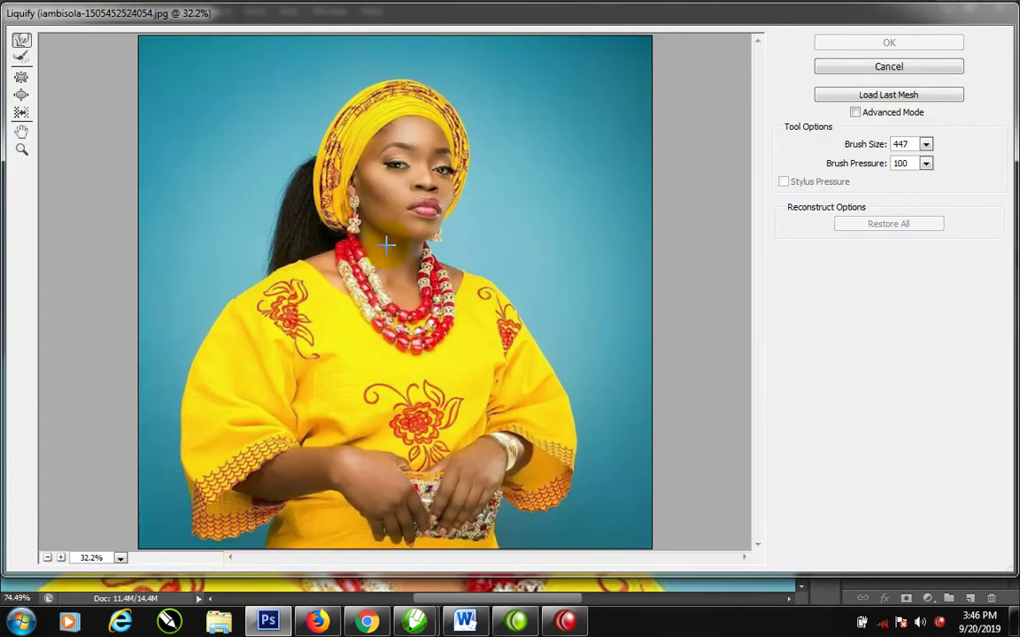
pyautogui.moveTo(316, 133); pyautogui.dragTo(449, 259)
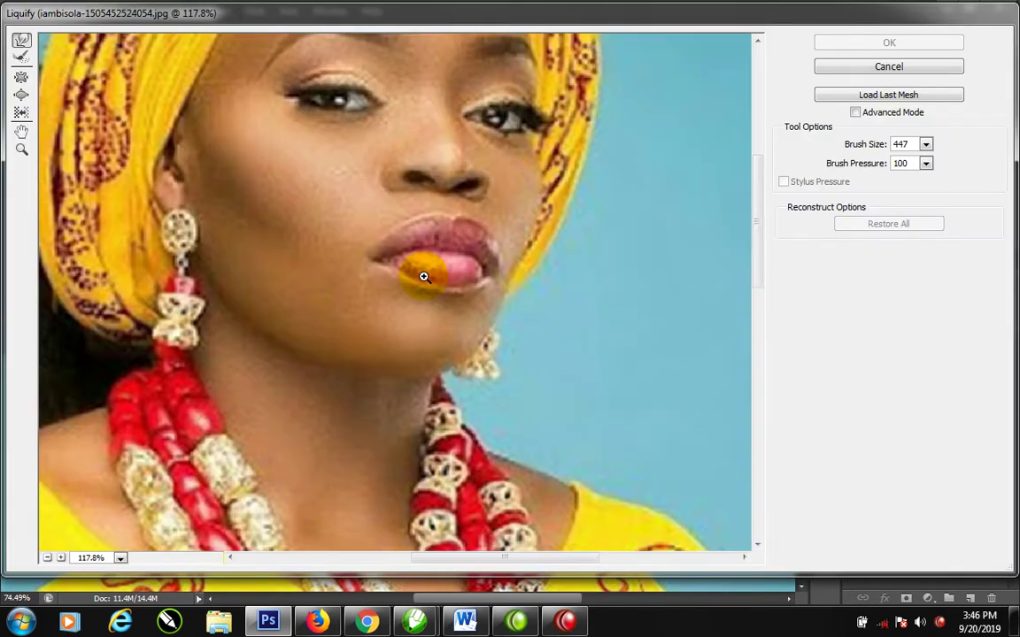
pyautogui.press('[')
pyautogui.press('[')
pyautogui.press('[')
pyautogui.press('[')
pyautogui.press('[')
pyautogui.press('[')
pyautogui.press('[')
pyautogui.press('[')
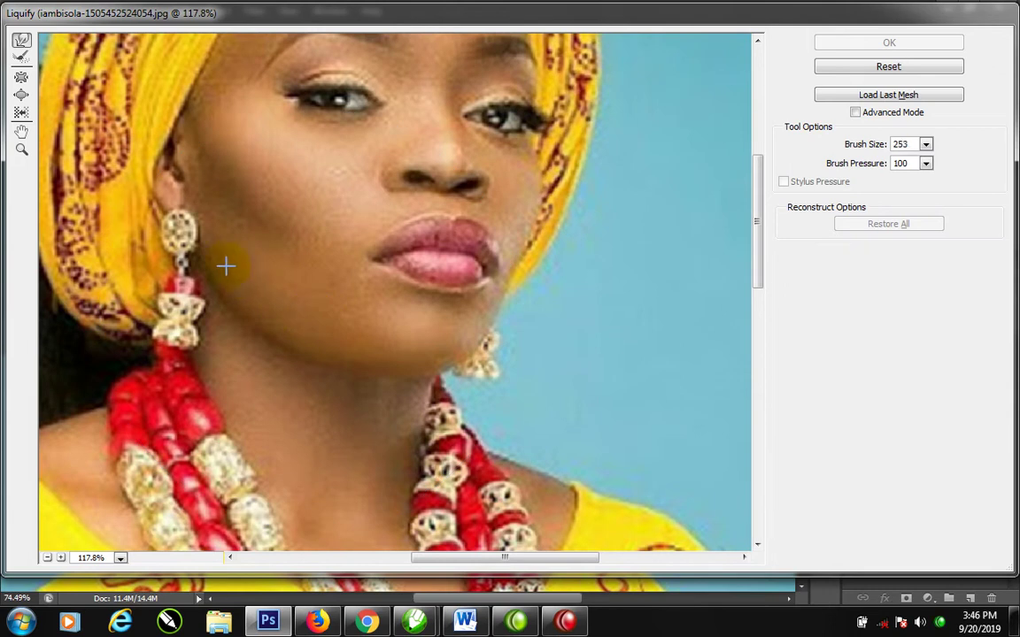
# - Push the original woman's jaw and chin edge upward with the Forward Warp tool and apply the Liquify changes
pyautogui.moveTo(254, 325)
pyautogui.mouseDown()
pyautogui.moveTo(269, 298)
pyautogui.moveTo(229, 280)
pyautogui.mouseUp()
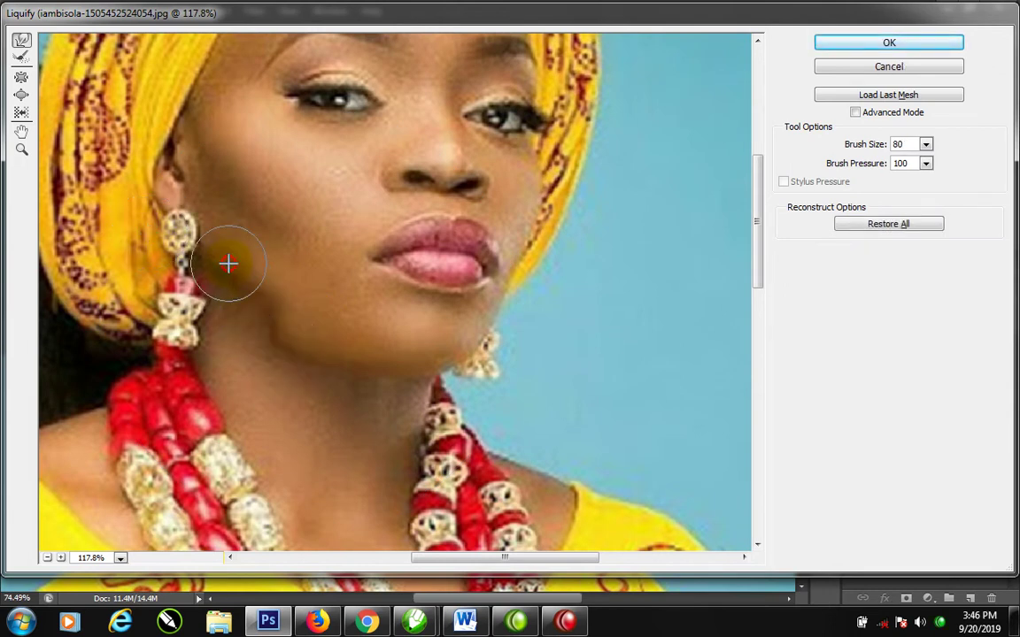
pyautogui.moveTo(317, 318)
pyautogui.mouseDown()
pyautogui.moveTo(291, 329)
pyautogui.moveTo(301, 304)
pyautogui.moveTo(271, 319)
pyautogui.moveTo(284, 285)
pyautogui.moveTo(322, 345)
pyautogui.moveTo(345, 326)
pyautogui.moveTo(351, 360)
pyautogui.moveTo(373, 323)
pyautogui.moveTo(379, 372)
pyautogui.moveTo(395, 328)
pyautogui.moveTo(394, 377)
pyautogui.moveTo(409, 343)
pyautogui.moveTo(410, 377)
pyautogui.moveTo(416, 337)
pyautogui.mouseUp()
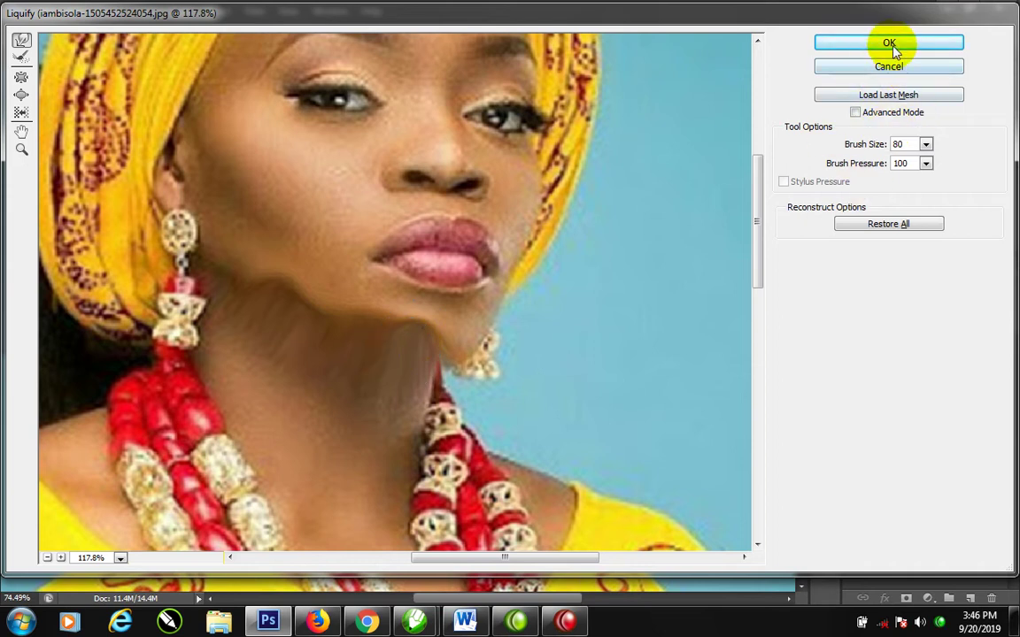
pyautogui.press('Return')
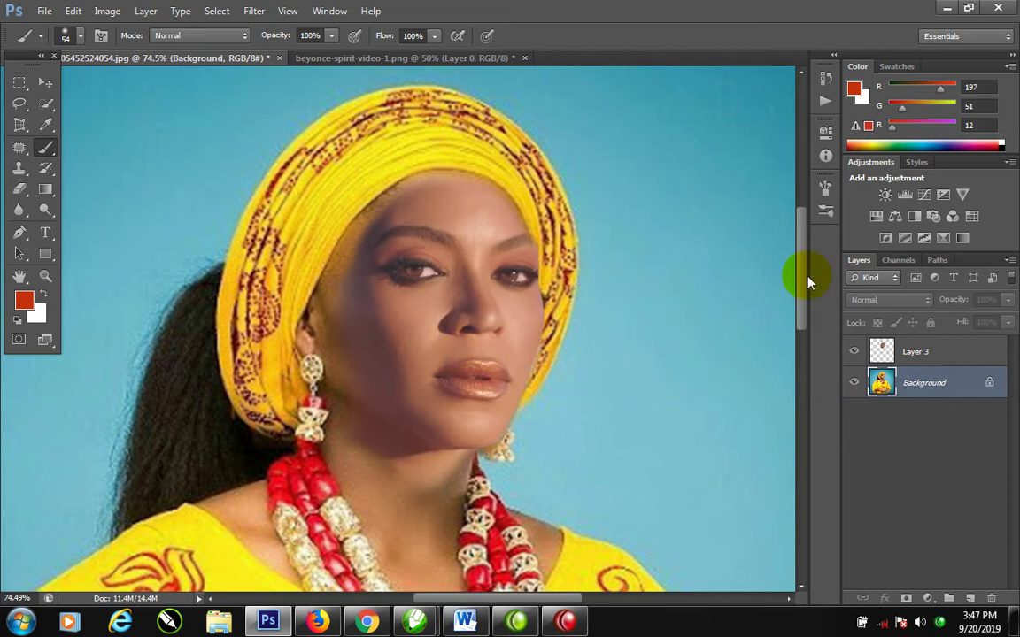
# - Apply Selective Color to Layer 3, setting the Reds to Cyan -15, Magenta -29 and Yellow +21
pyautogui.click(938, 347)
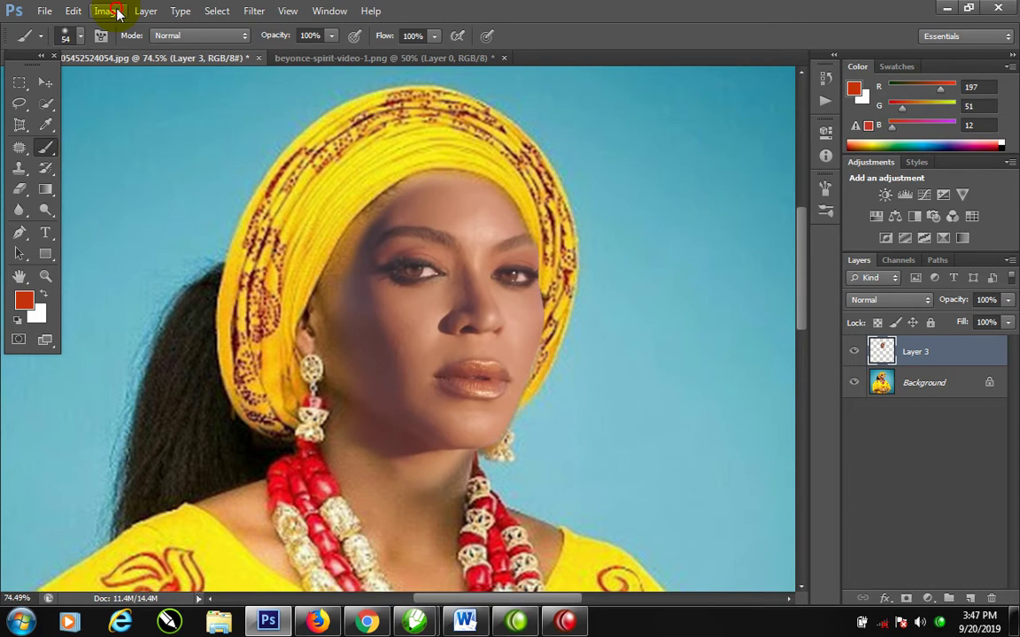
pyautogui.click(107, 12)
pyautogui.moveTo(138, 49)
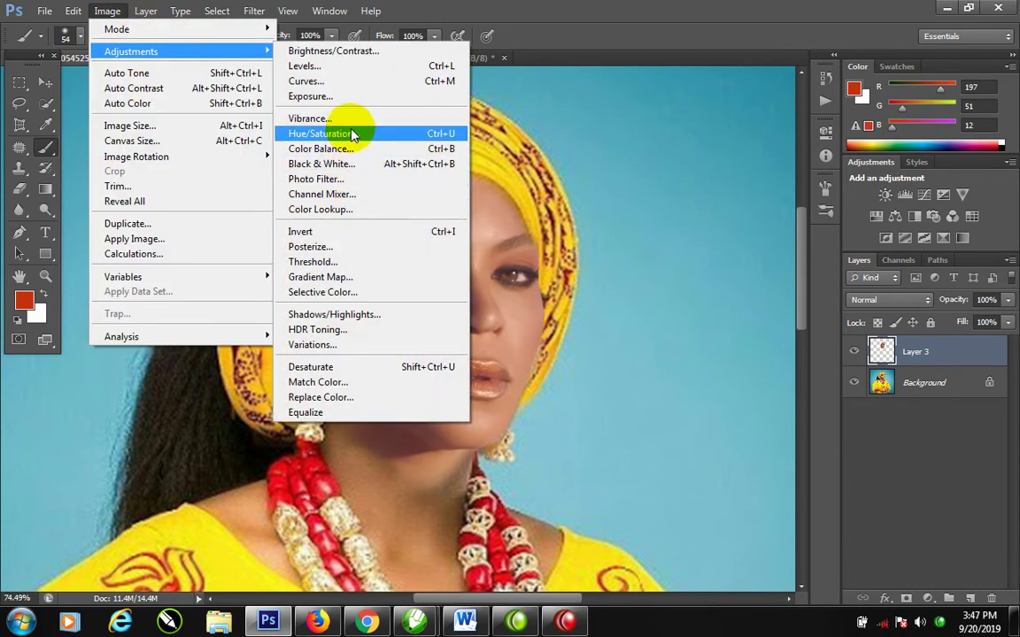
pyautogui.click(339, 295)
pyautogui.moveTo(478, 115); pyautogui.dragTo(742, 80)
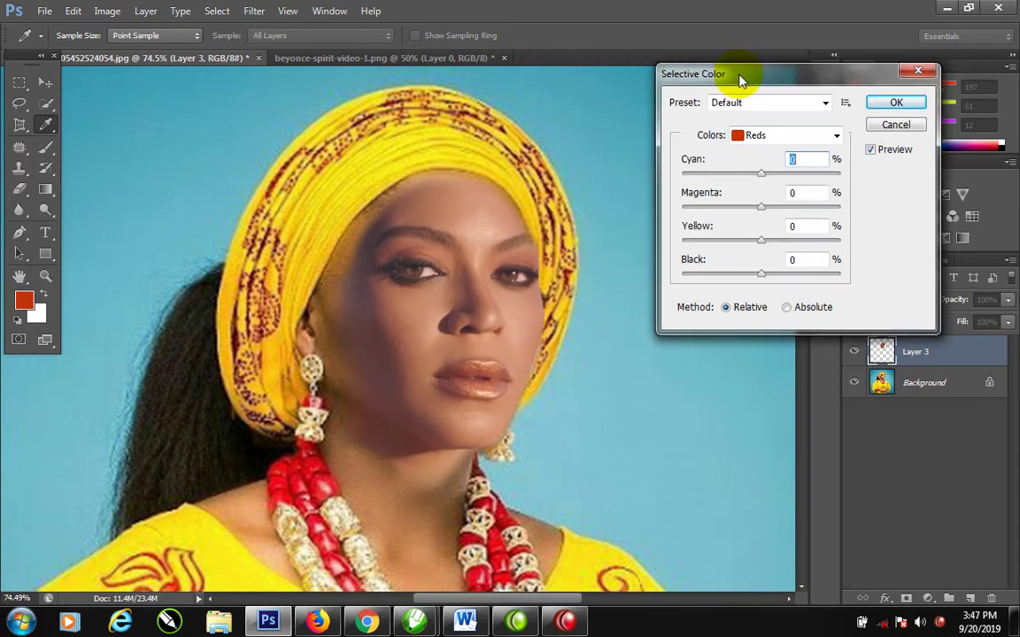
pyautogui.moveTo(766, 183); pyautogui.dragTo(719, 186)
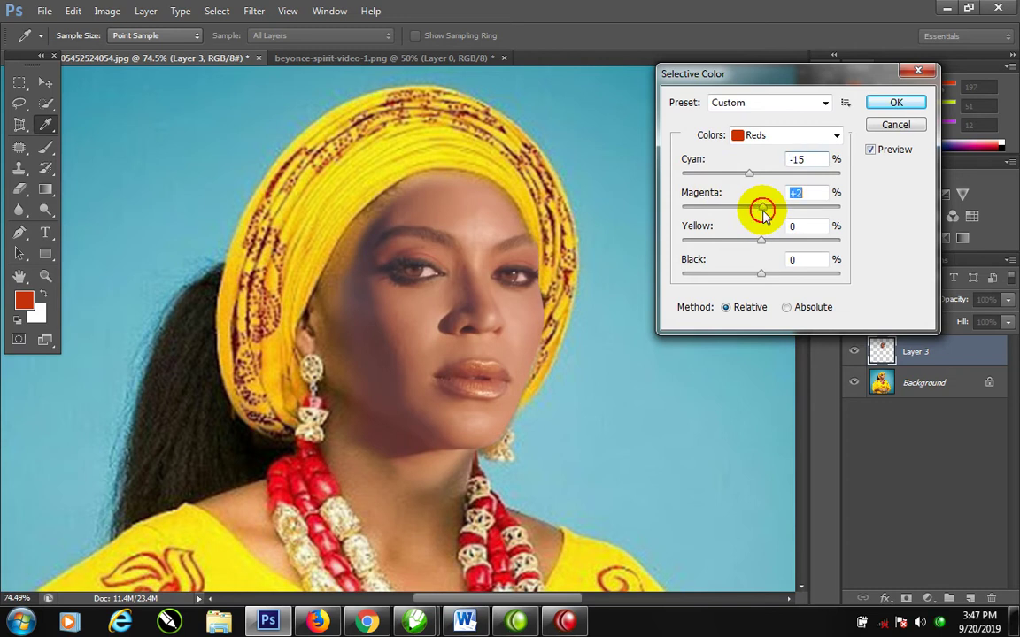
pyautogui.moveTo(760, 241); pyautogui.dragTo(779, 251)
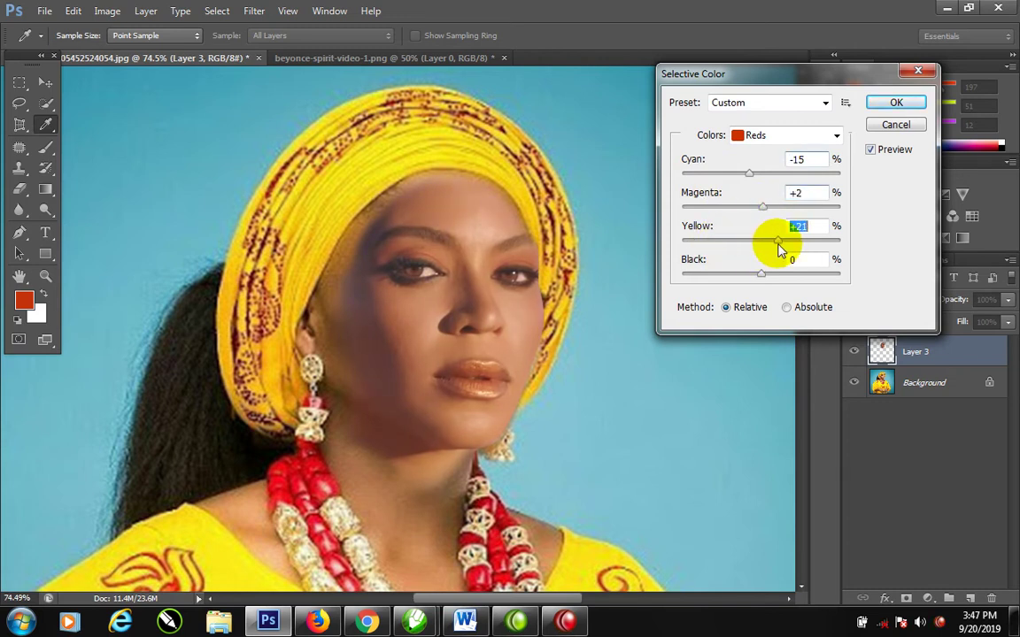
pyautogui.moveTo(765, 209); pyautogui.dragTo(745, 225)
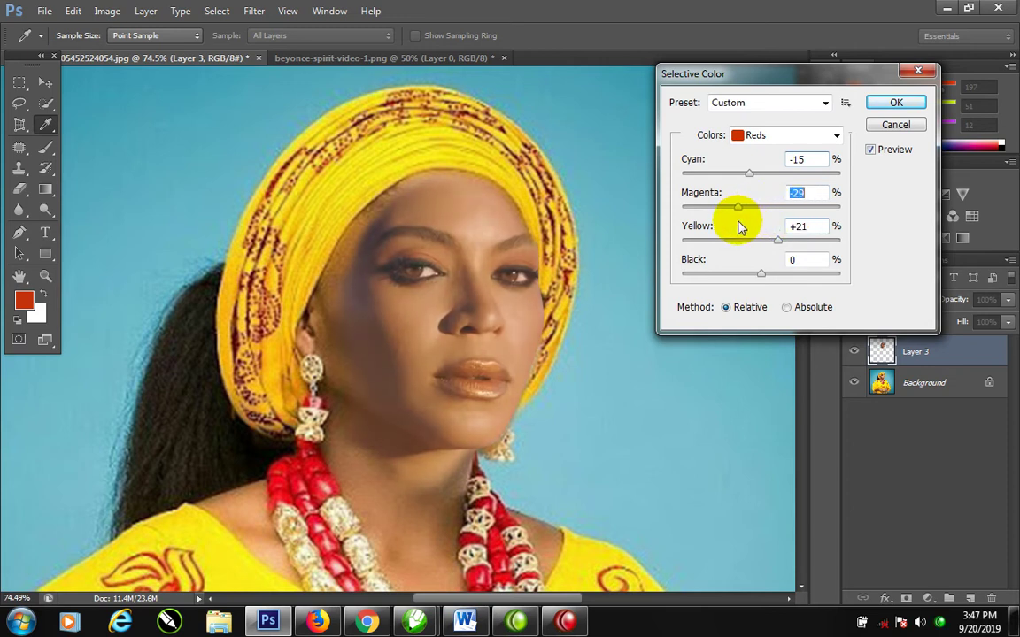
pyautogui.click(896, 102)
pyautogui.press('b')
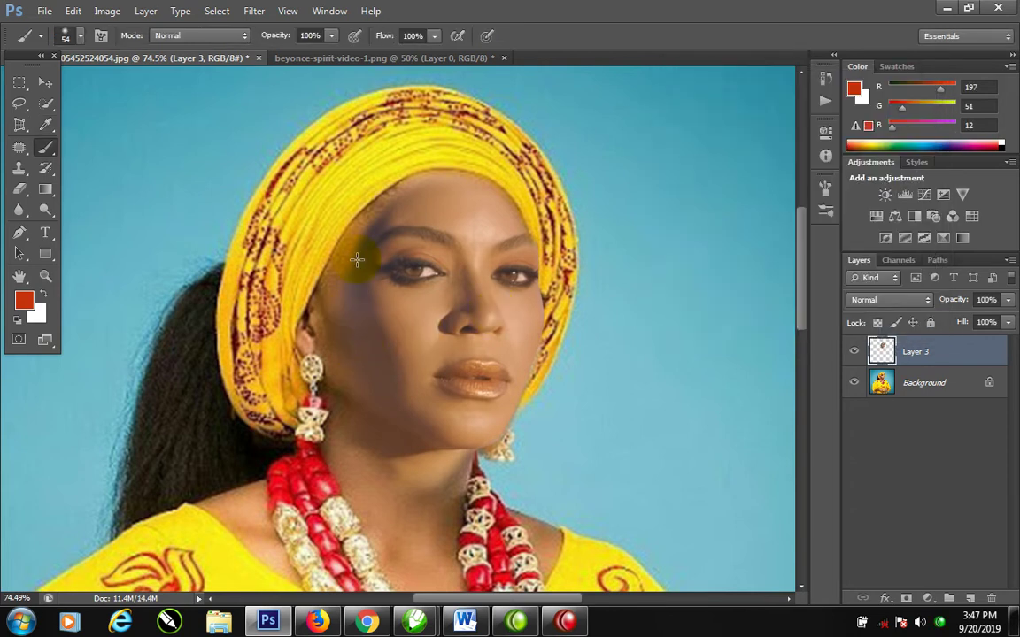
# - Sample the shaded skin colour beside the eye near the temple and add a new layer directly above the Background
pyautogui.click(911, 383)
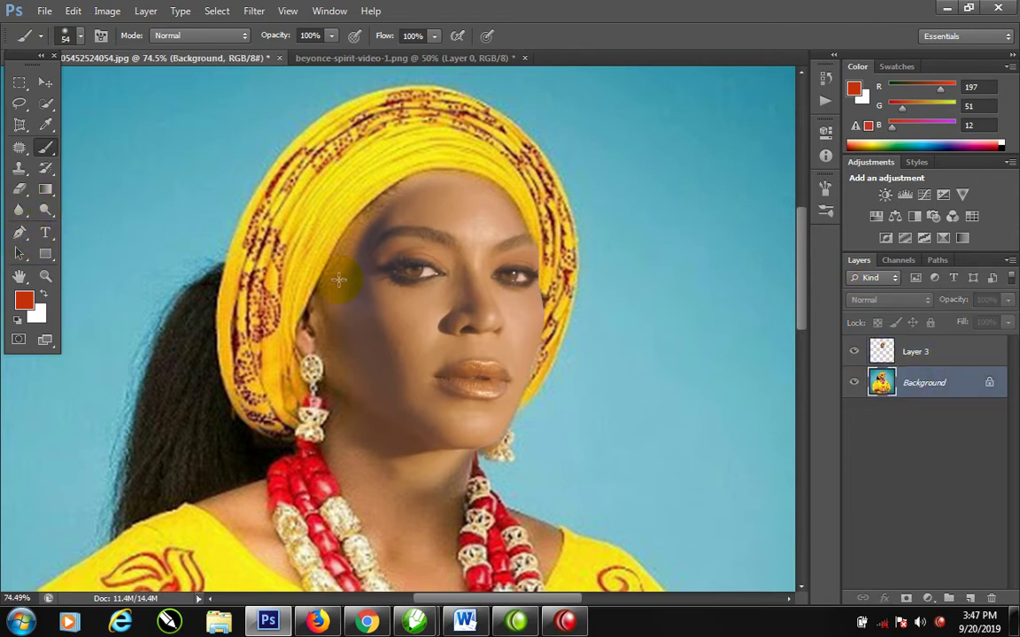
pyautogui.click(920, 347)
pyautogui.click(46, 125)
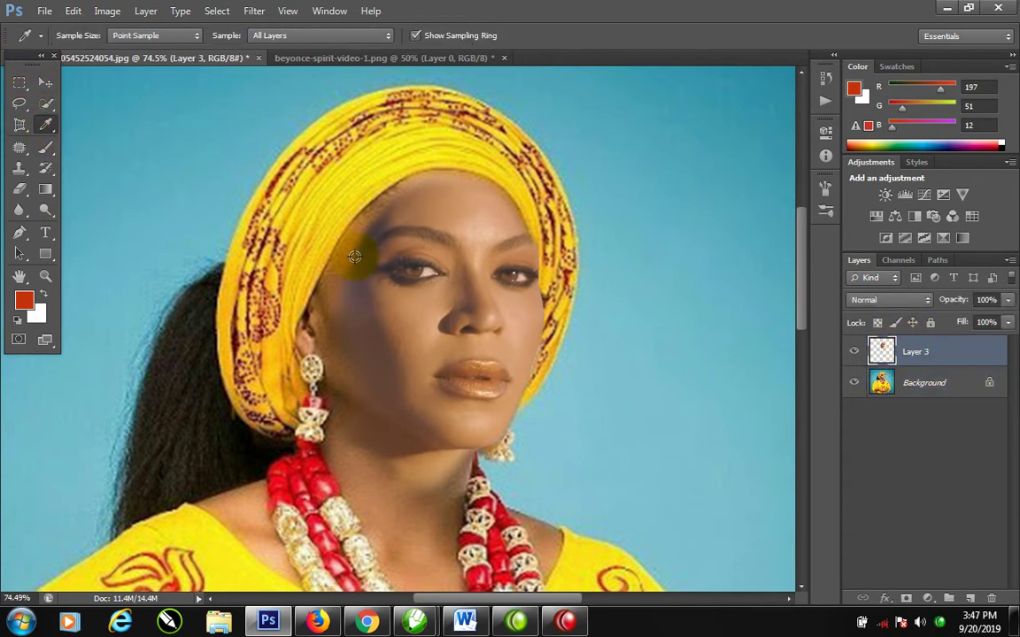
pyautogui.click(357, 279)
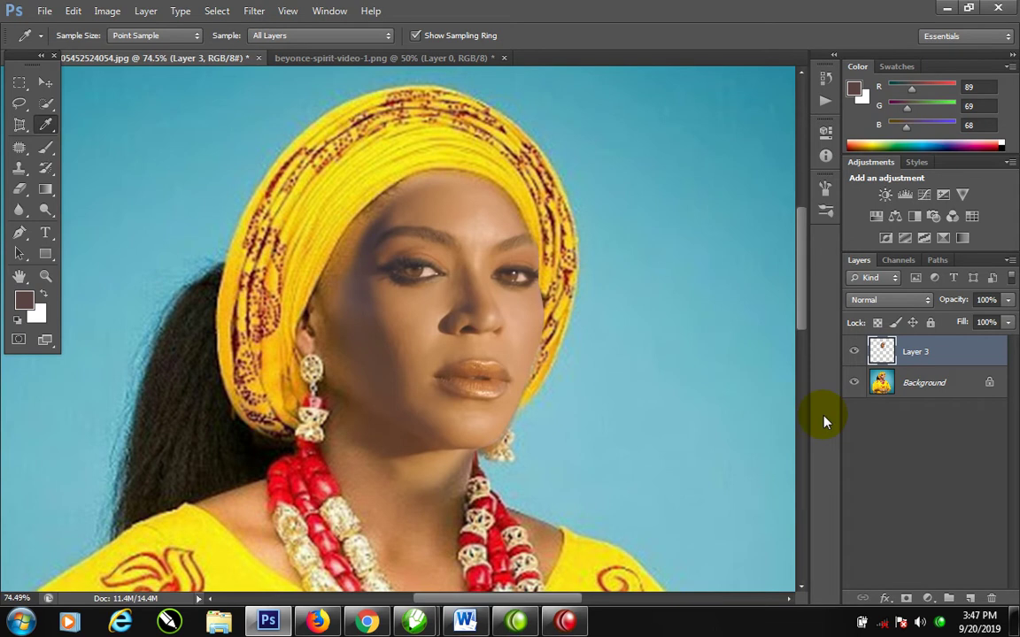
pyautogui.click(935, 400)
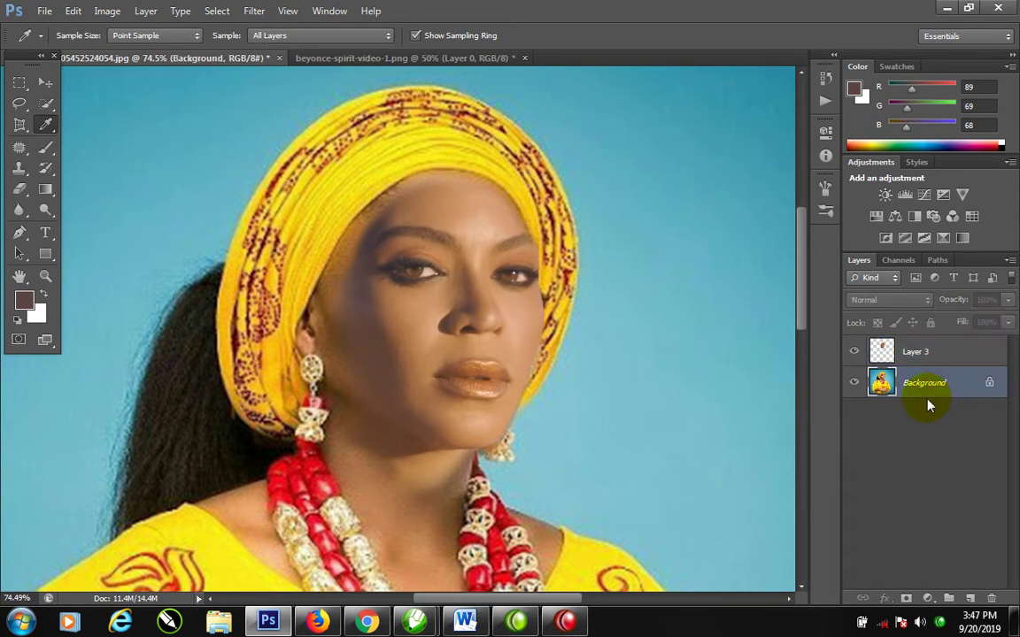
pyautogui.hotkey('ctrl', 'shift', 'n')
pyautogui.click(650, 192)
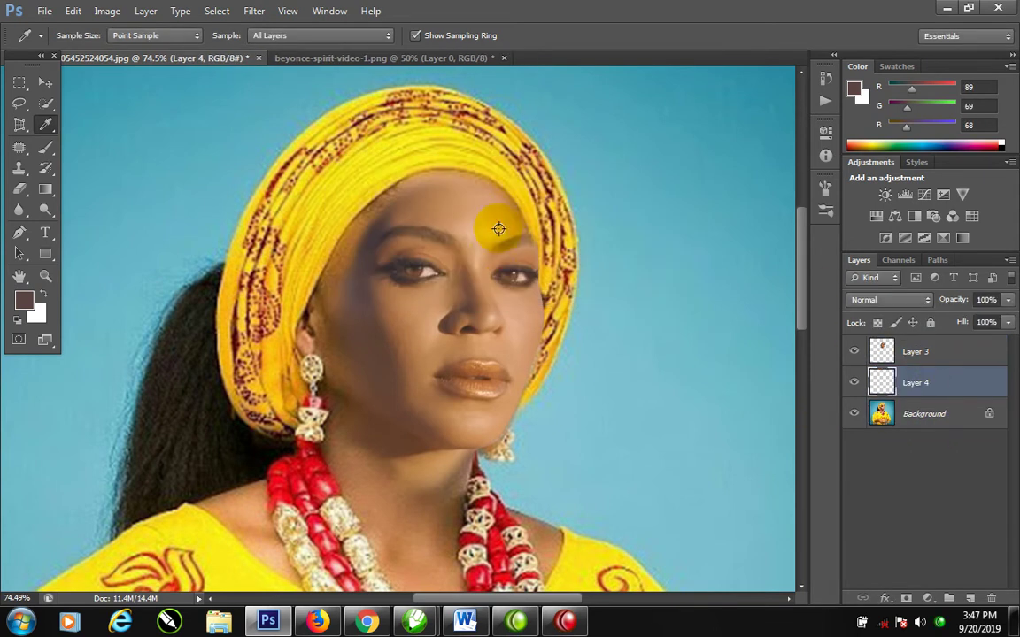
# - Paint the sampled colour along the temple and shaded cheek on Layer 4 with an 84 px brush, using the Color layer blend mode
pyautogui.press('b')
pyautogui.moveTo(370, 214); pyautogui.dragTo(370, 213)
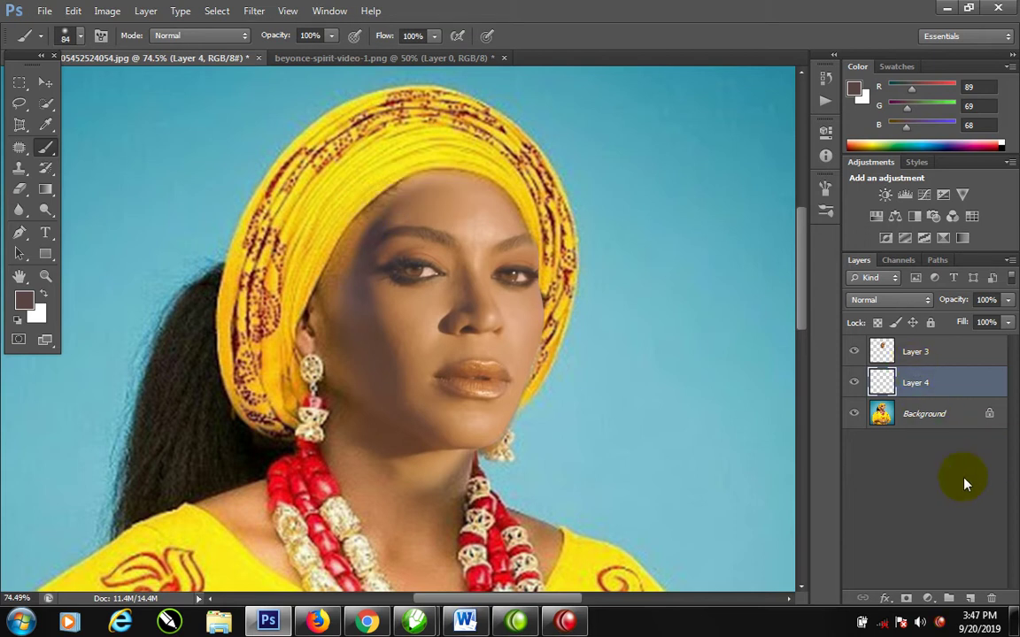
pyautogui.click(916, 306)
pyautogui.click(861, 367)
pyautogui.click(916, 301)
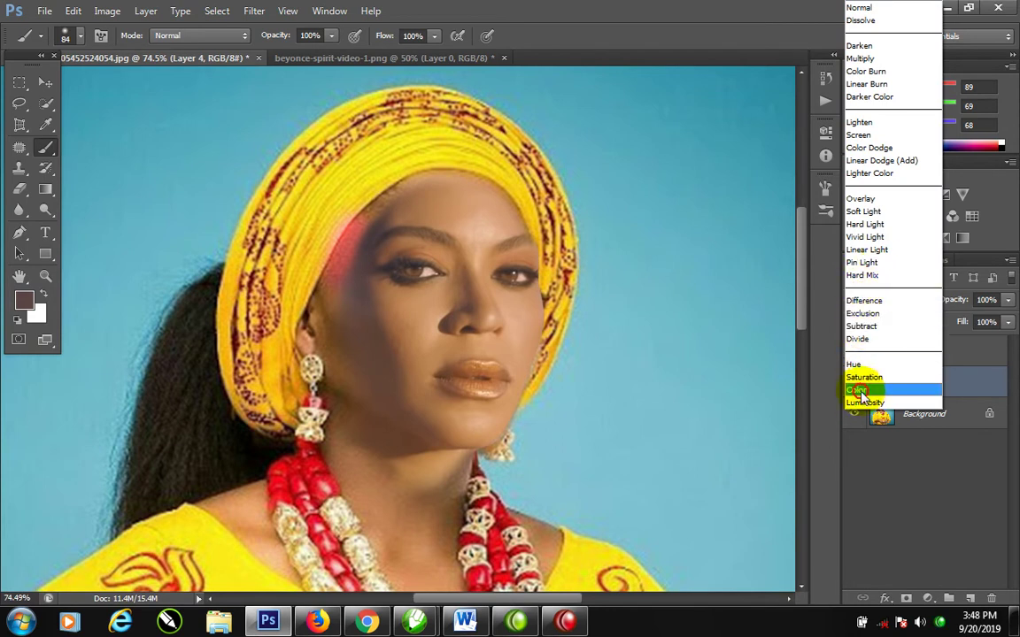
pyautogui.click(857, 389)
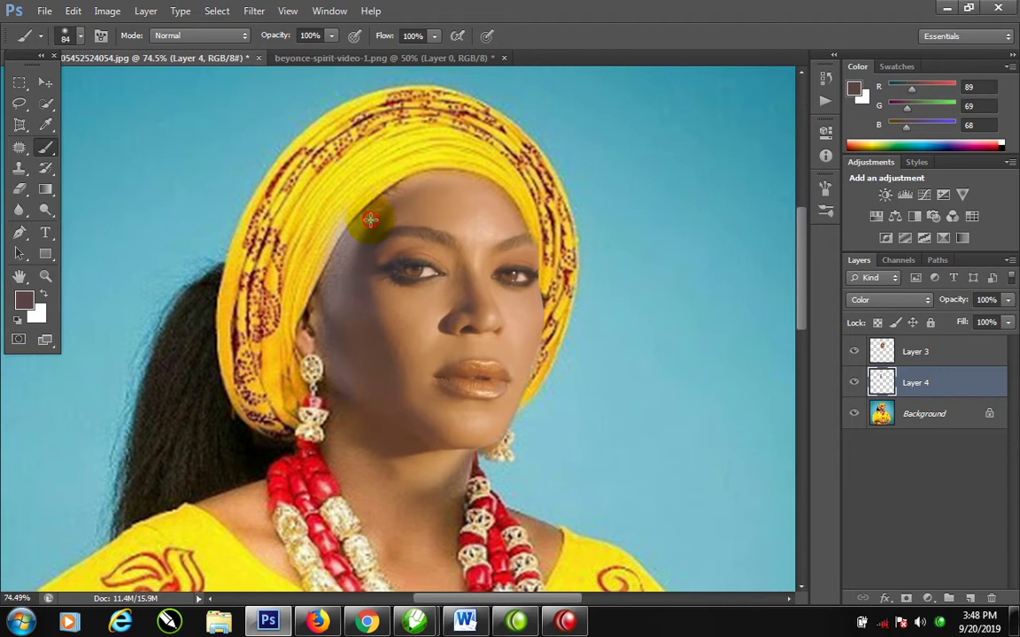
pyautogui.moveTo(389, 208)
pyautogui.mouseDown()
pyautogui.moveTo(343, 259)
pyautogui.moveTo(351, 322)
pyautogui.mouseUp()
# - Duplicate Layer 4 and set the copy's blend mode to Overlay
pyautogui.hotkey('ctrl', 'j')
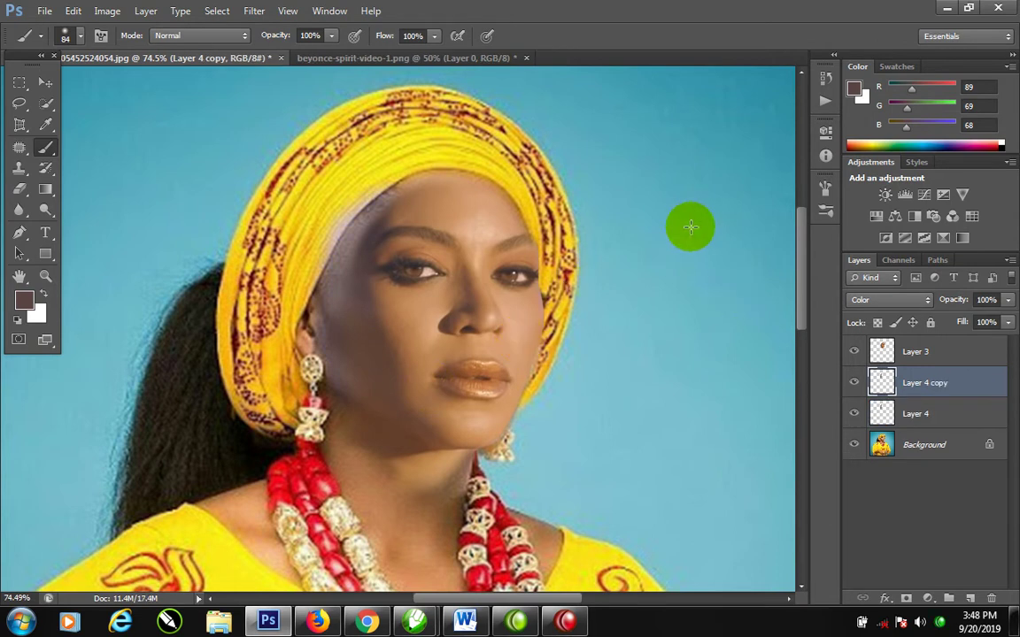
pyautogui.click(921, 297)
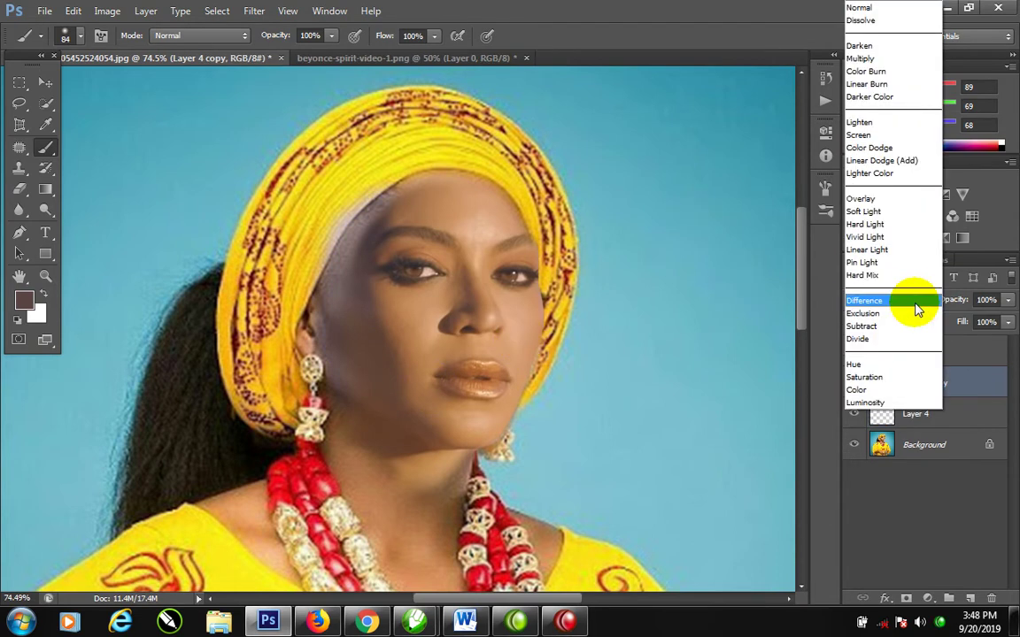
pyautogui.click(866, 200)
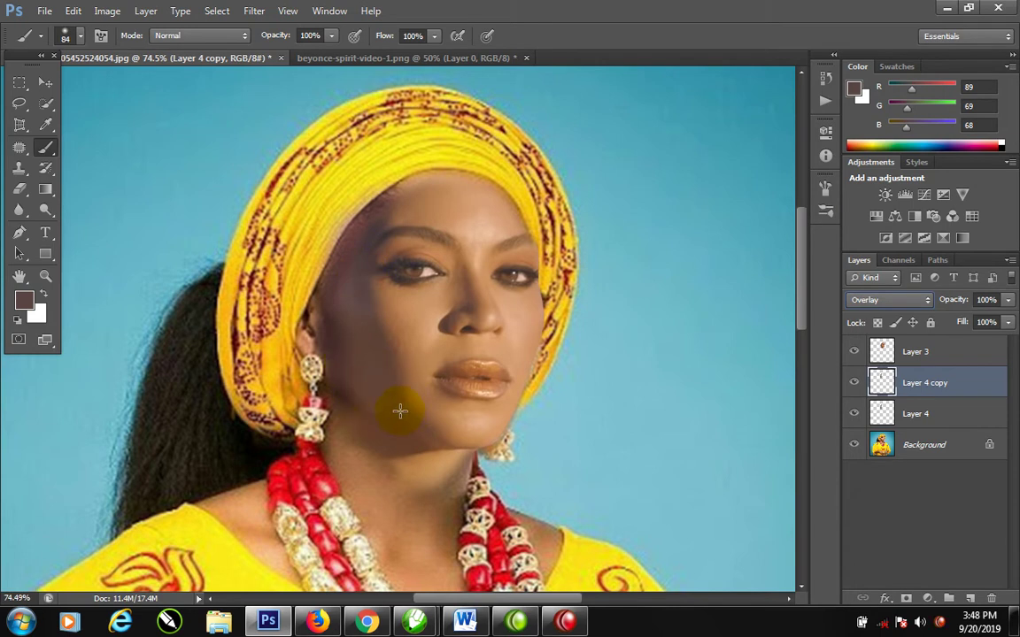
# - Duplicate the Overlay layer above Layer 3, try the copy in Screen and Hue blend modes, and hide it
pyautogui.hotkey('ctrl', 'j')
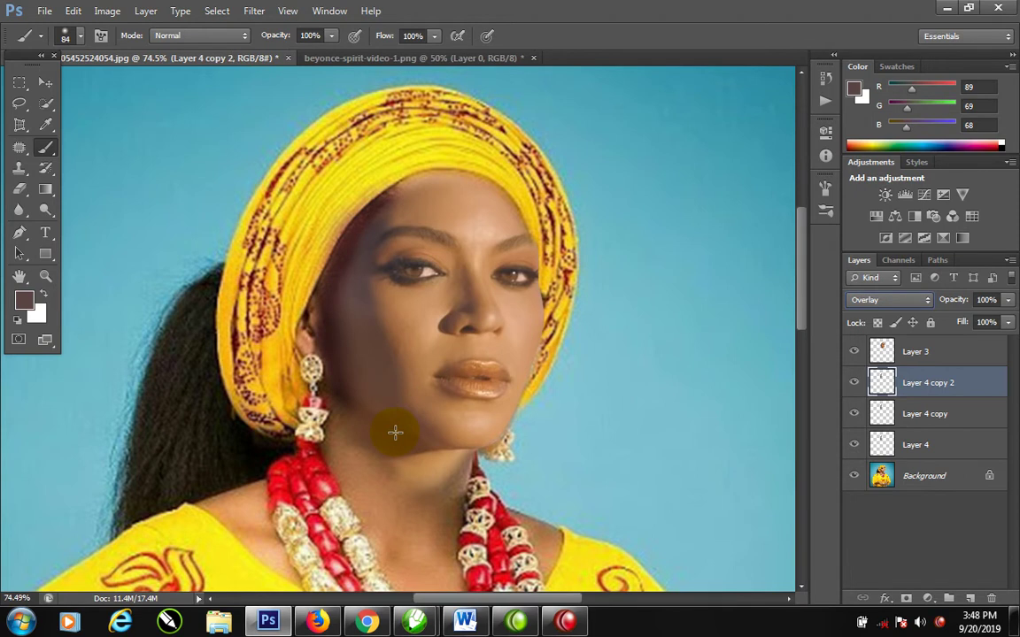
pyautogui.hotkey('ctrl', ']')
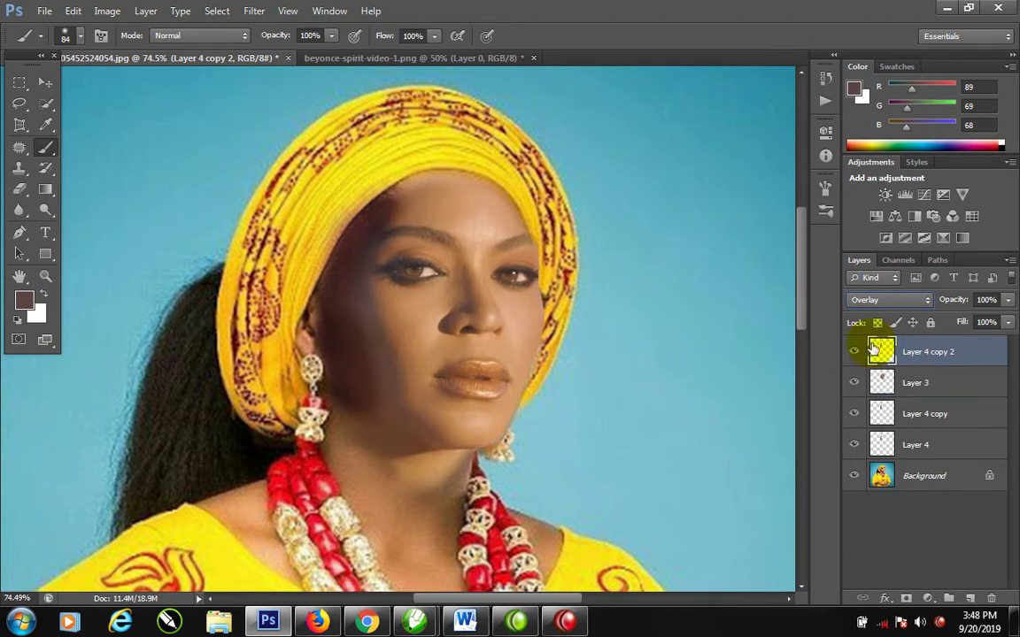
pyautogui.click(930, 301)
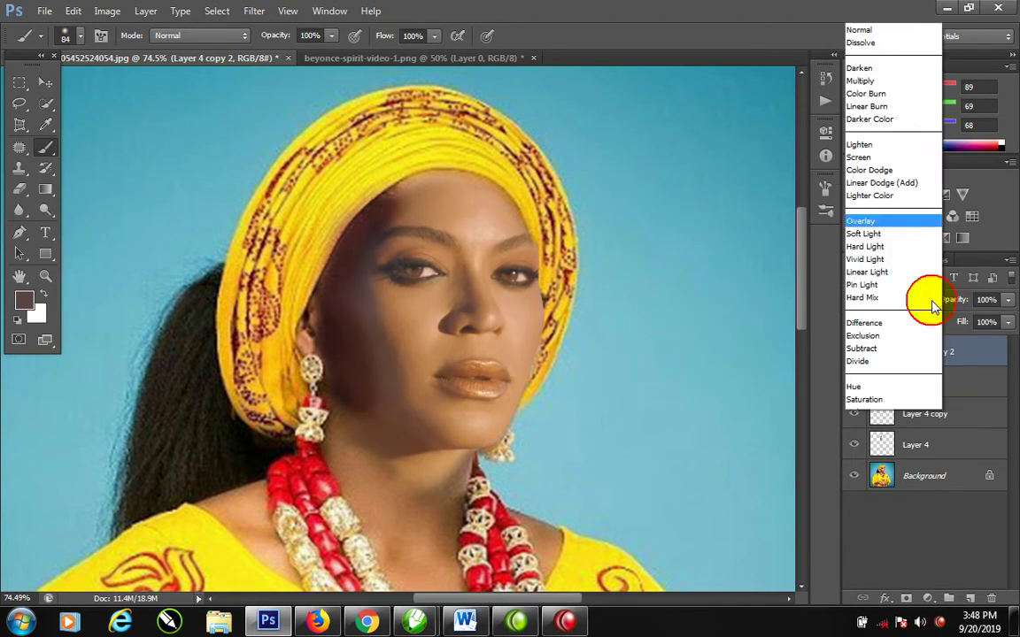
pyautogui.click(866, 135)
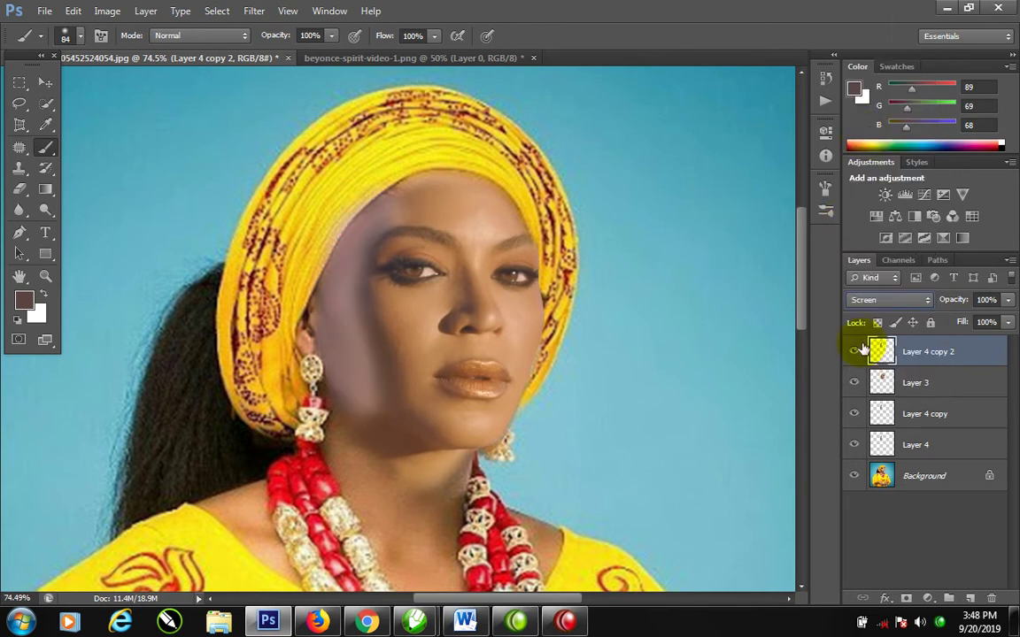
pyautogui.click(929, 299)
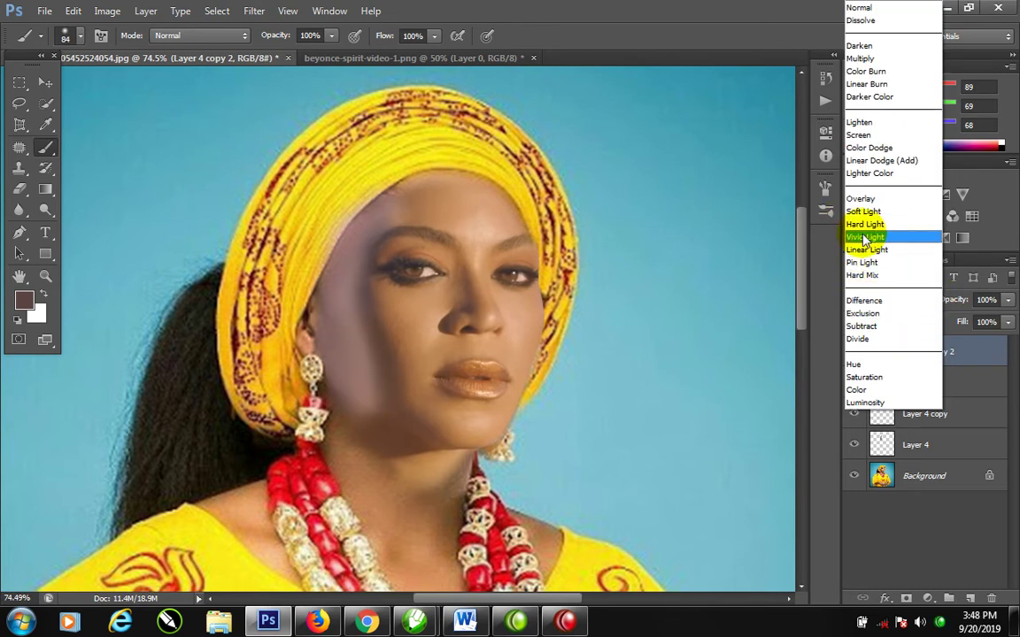
pyautogui.click(858, 365)
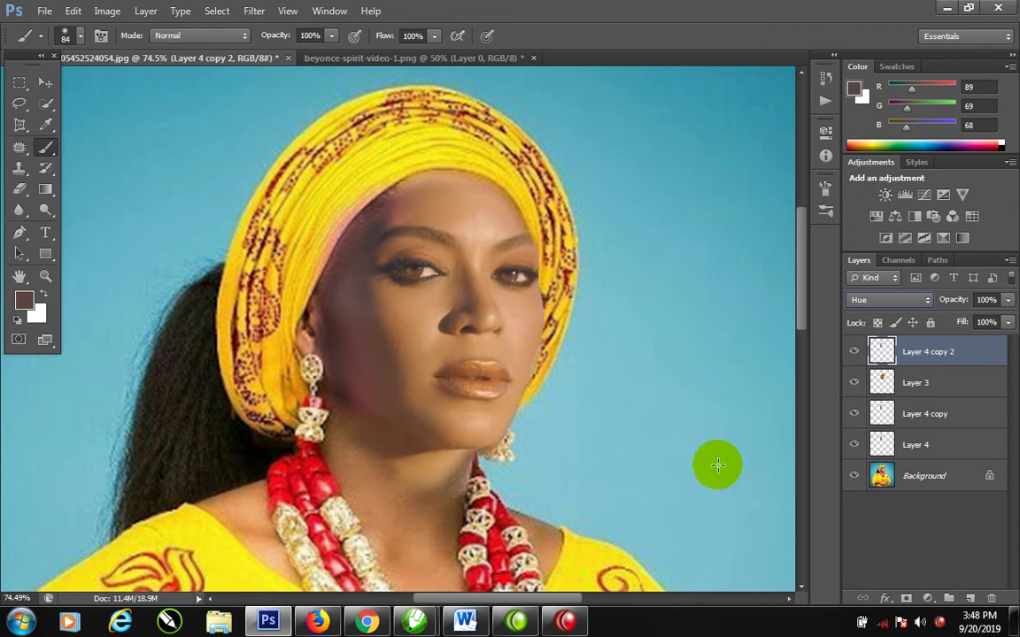
pyautogui.click(857, 354)
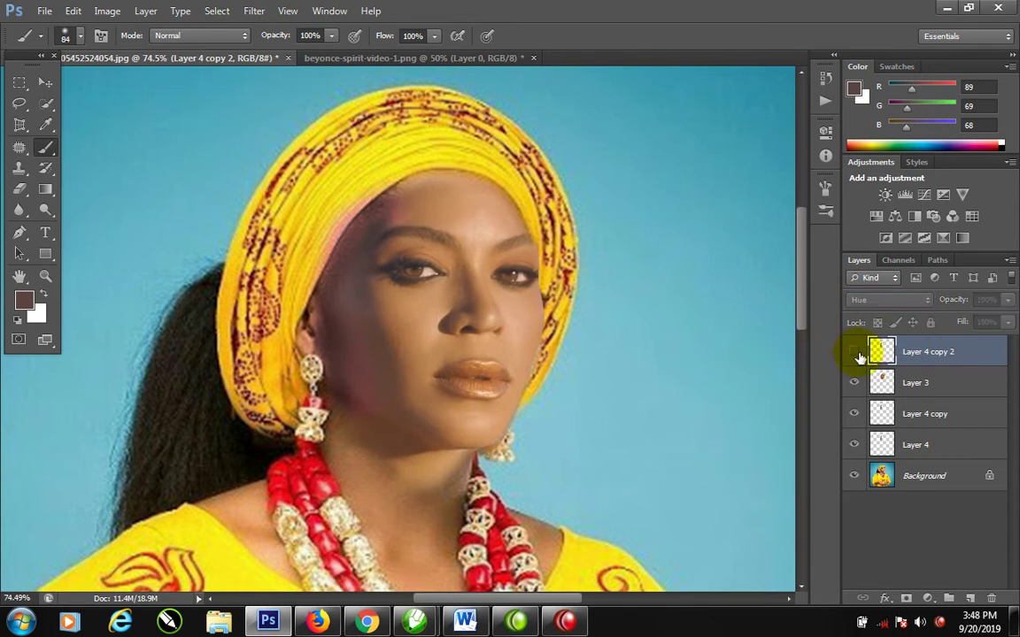
# - Add a layer mask to Layer 4 copy and brush black over the headwrap edge beside the temple
pyautogui.click(940, 384)
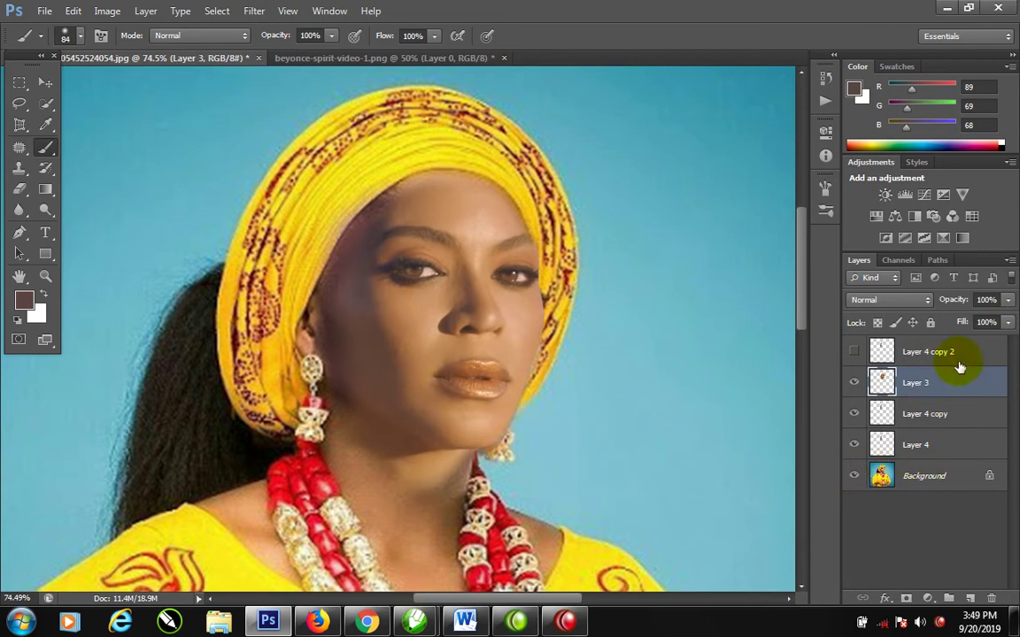
pyautogui.click(909, 354)
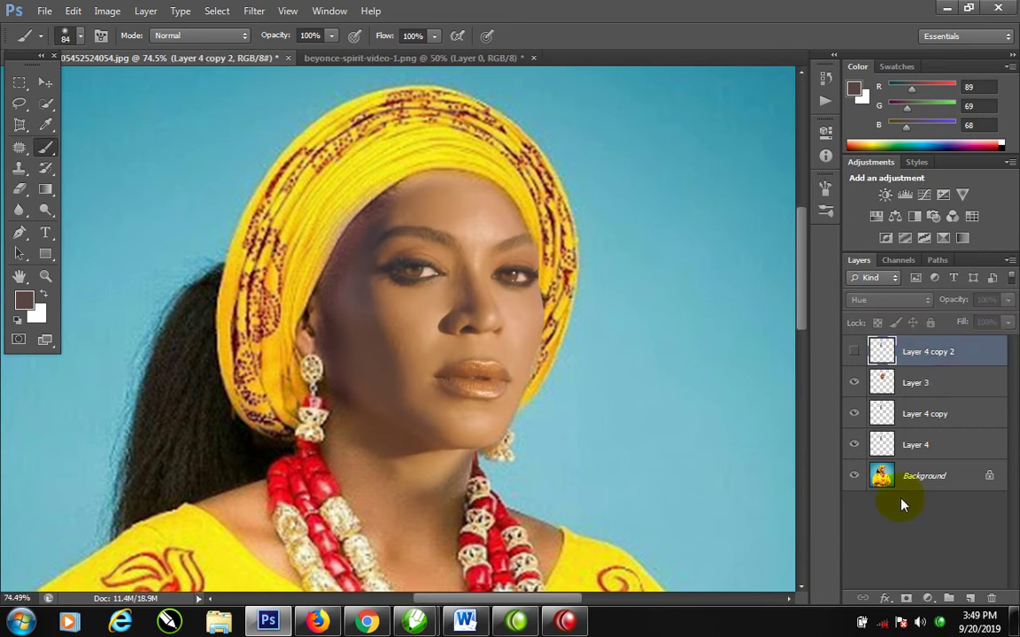
pyautogui.click(928, 413)
pyautogui.click(906, 598)
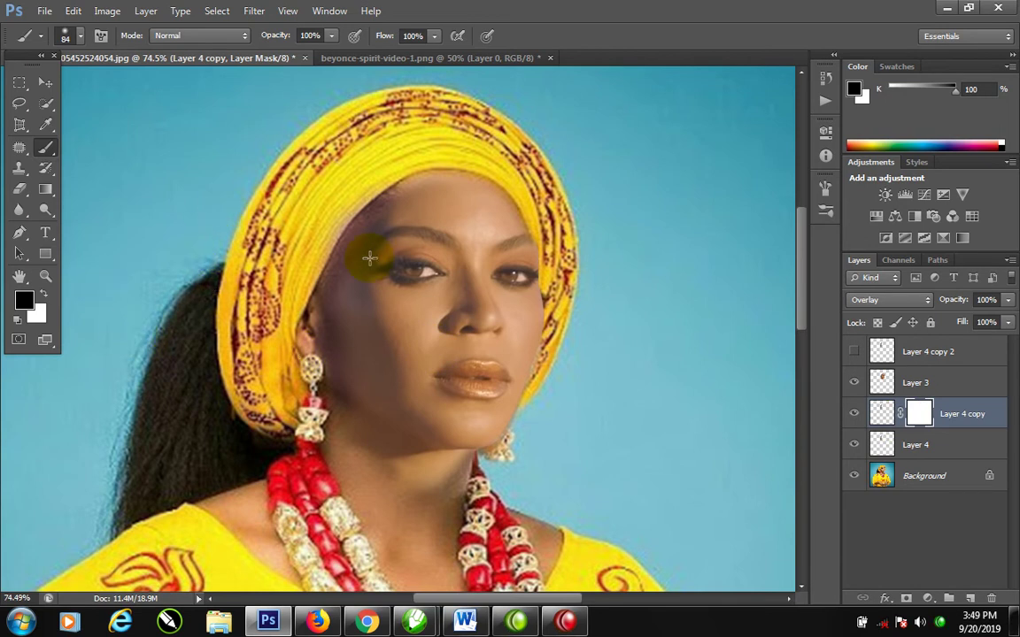
pyautogui.moveTo(337, 232)
pyautogui.mouseDown()
pyautogui.moveTo(291, 239)
pyautogui.moveTo(309, 240)
pyautogui.moveTo(308, 228)
pyautogui.moveTo(351, 200)
pyautogui.moveTo(316, 274)
pyautogui.mouseUp()
# - Add a layer mask to Layer 4 and brush black along the headwrap edge and temple with the 59 px brush
pyautogui.click(907, 446)
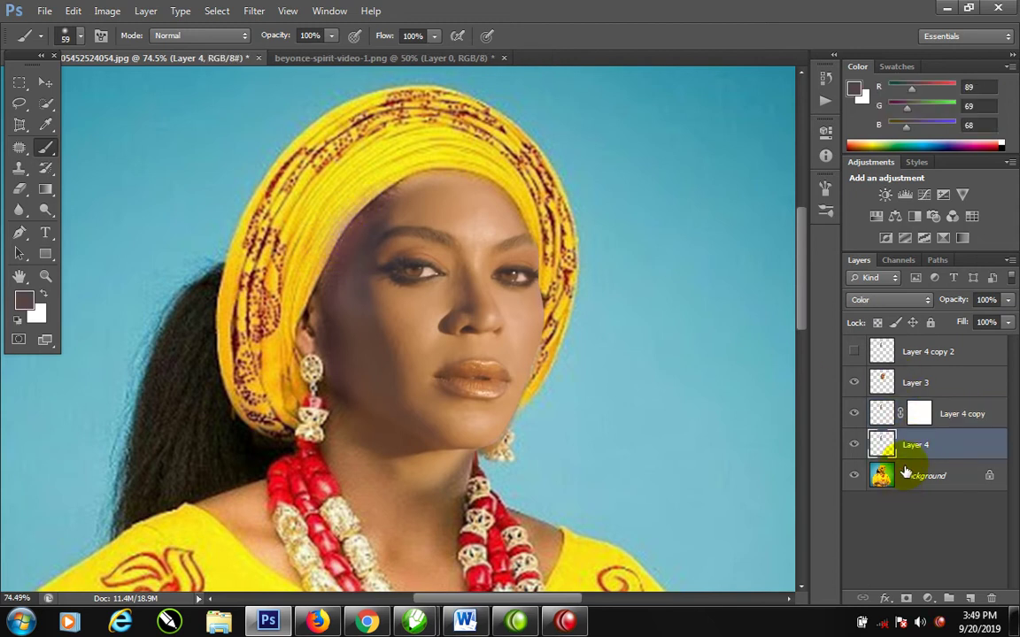
pyautogui.click(908, 599)
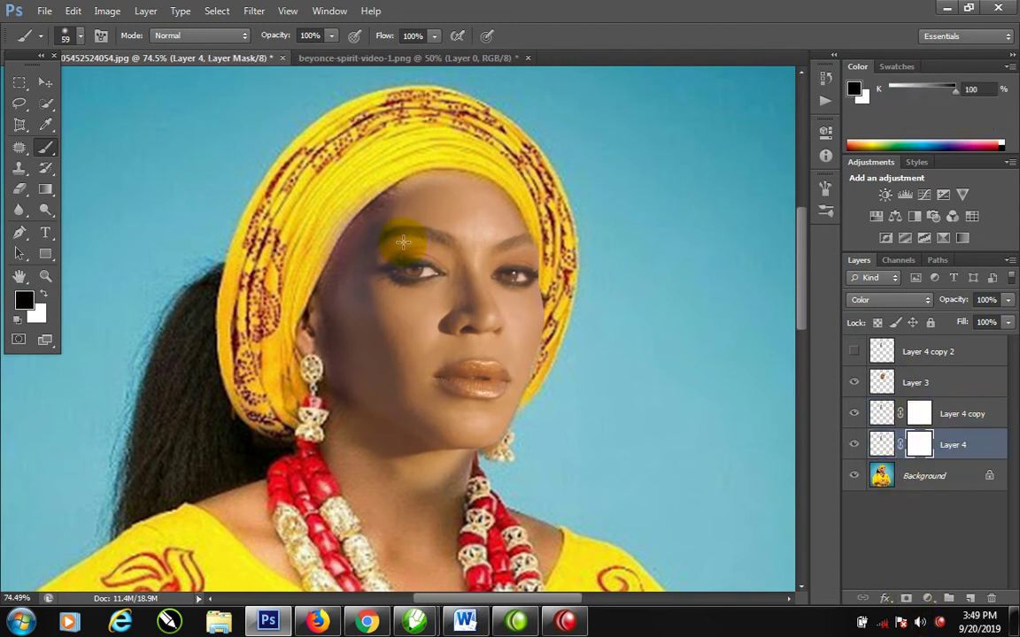
pyautogui.click(365, 239)
pyautogui.moveTo(305, 222)
pyautogui.mouseDown()
pyautogui.moveTo(398, 264)
pyautogui.moveTo(363, 220)
pyautogui.moveTo(396, 279)
pyautogui.moveTo(383, 315)
pyautogui.mouseUp()
# - Merge all visible layers into the Background, leaving the hidden Layer 4 copy 2 separate
pyautogui.rightClick(424, 256)
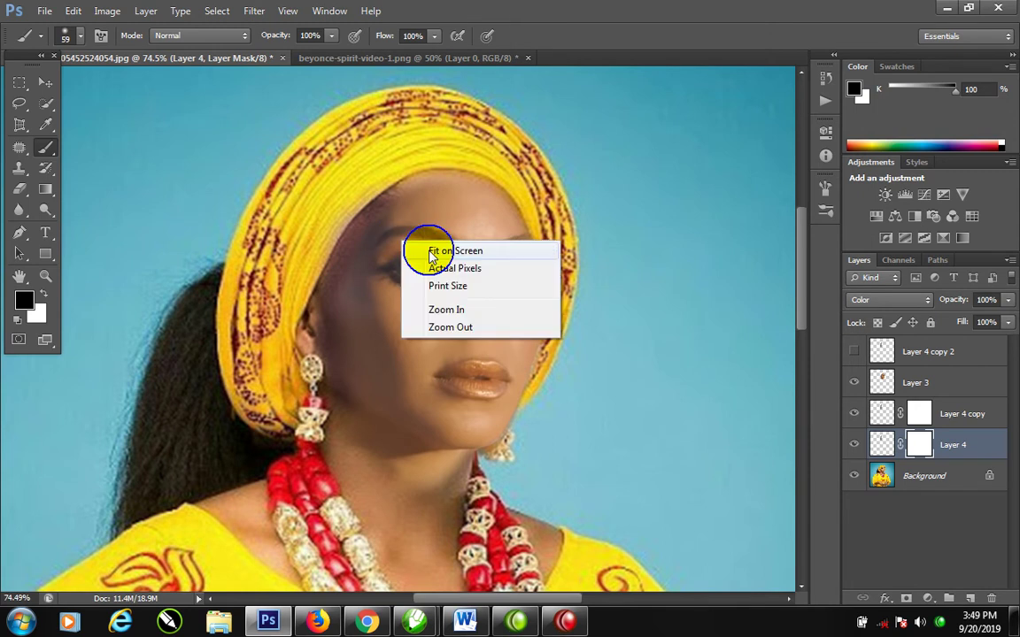
pyautogui.click(452, 253)
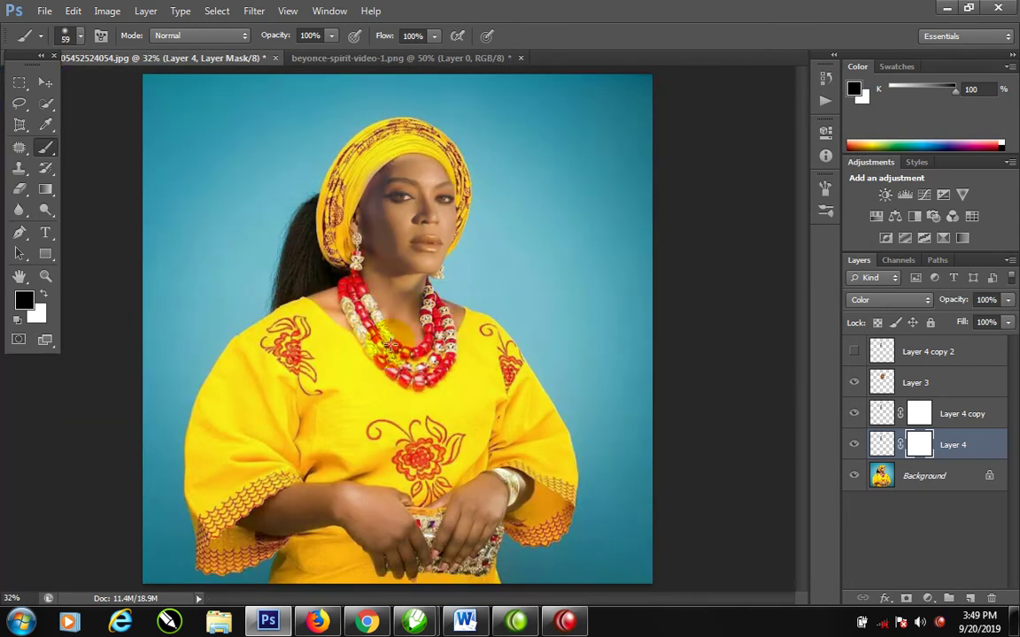
pyautogui.click(418, 381)
pyautogui.hotkey('ctrl', 'shift', 'e')
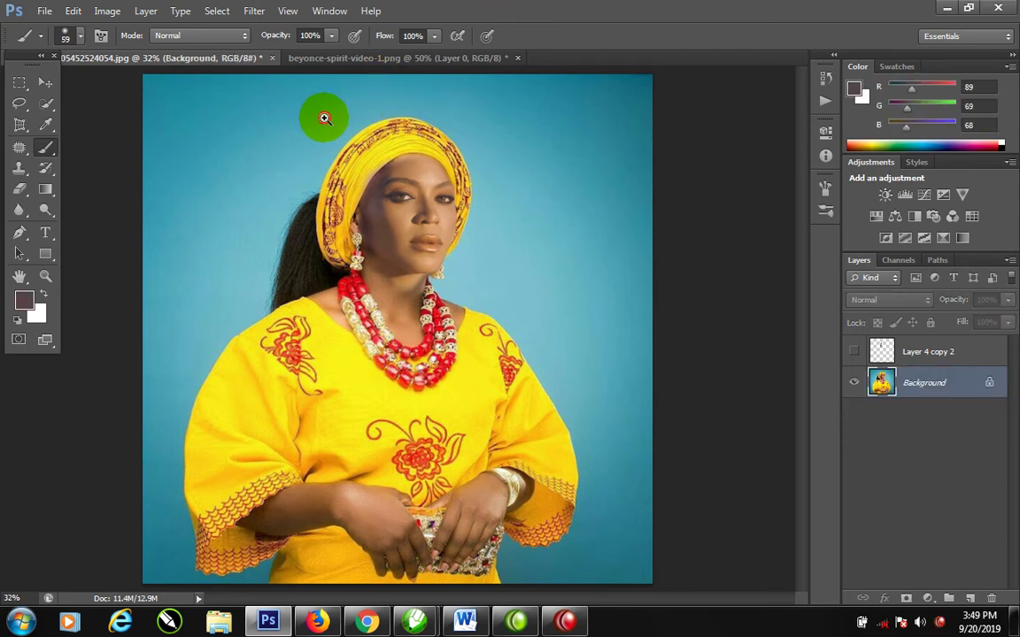
# - Soften the skin transition along the headwrap edge and shaded temple with a 165 px Blur tool at 50% strength
pyautogui.moveTo(324, 118); pyautogui.dragTo(368, 188)
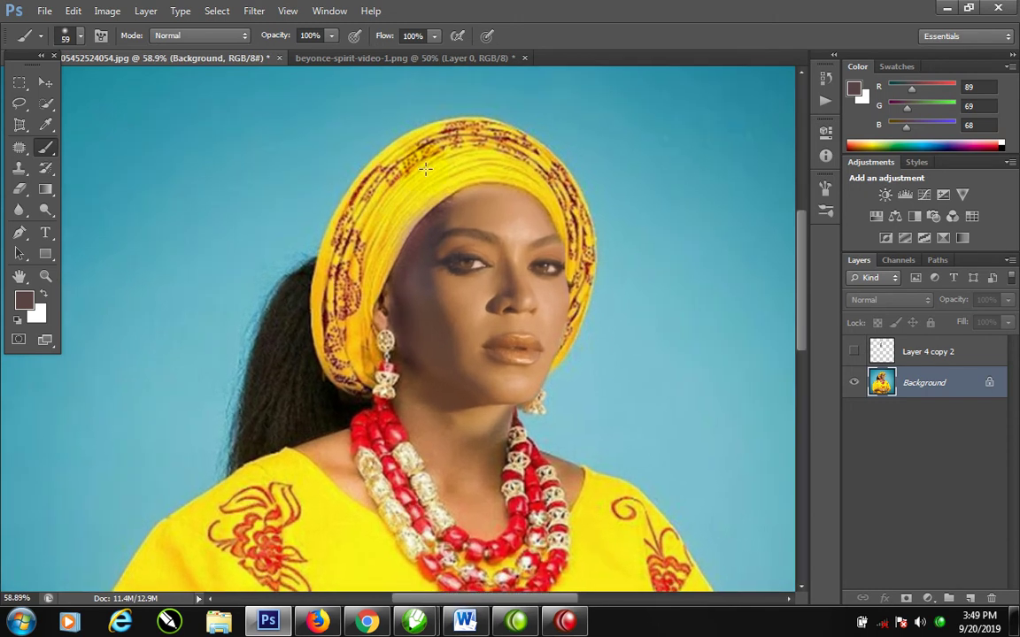
pyautogui.moveTo(486, 216); pyautogui.dragTo(516, 255)
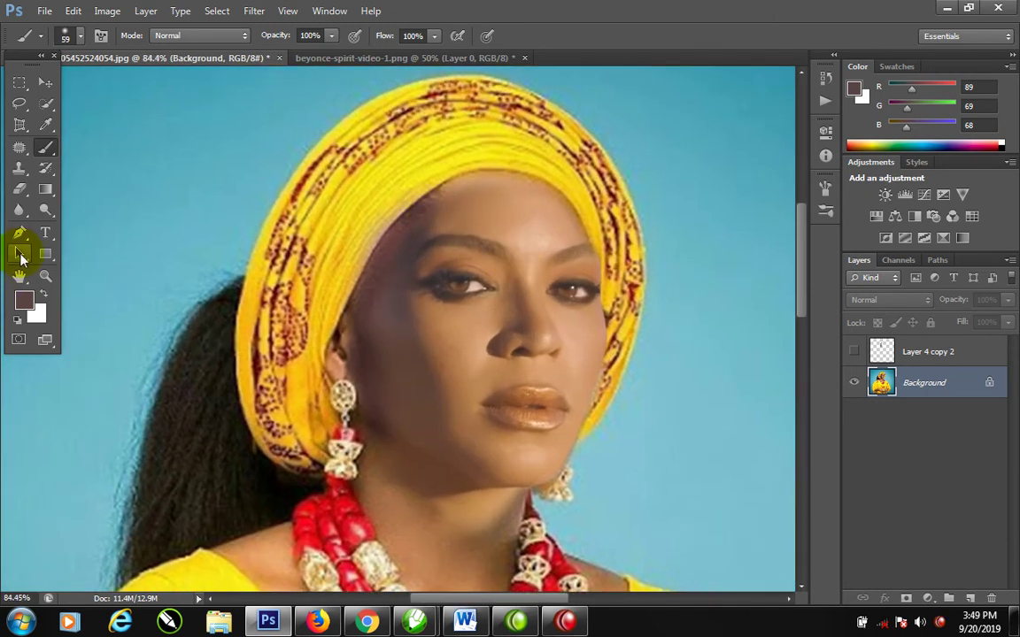
pyautogui.click(20, 150)
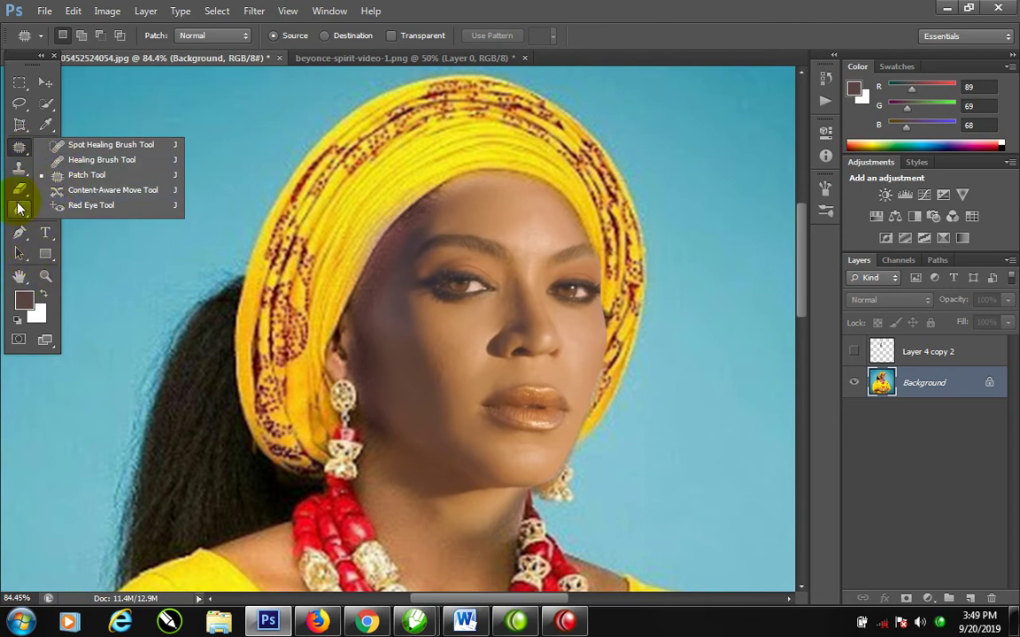
pyautogui.click(20, 189)
pyautogui.click(18, 208)
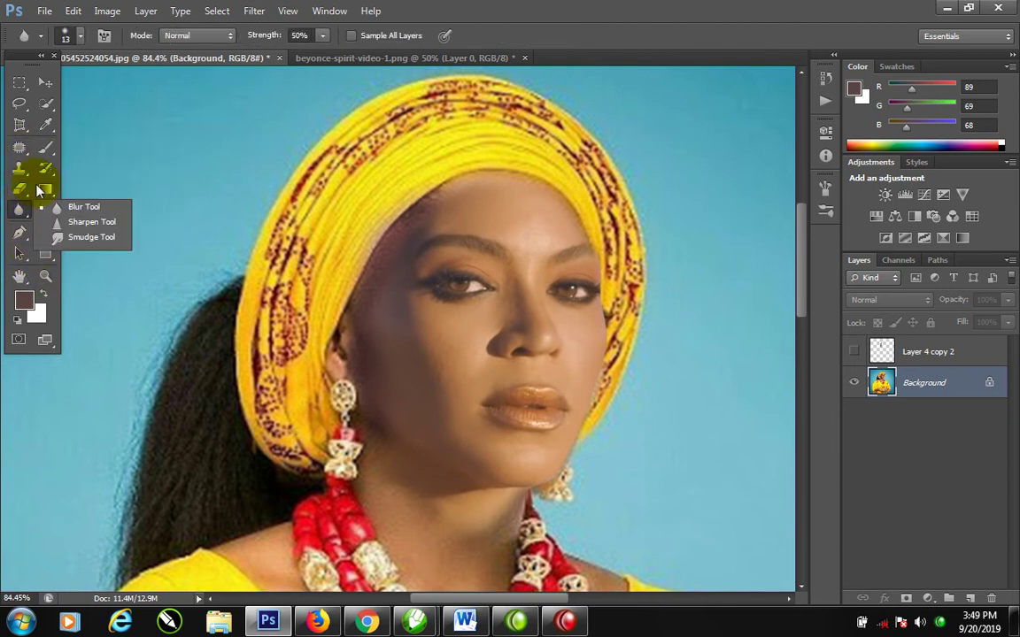
pyautogui.click(84, 209)
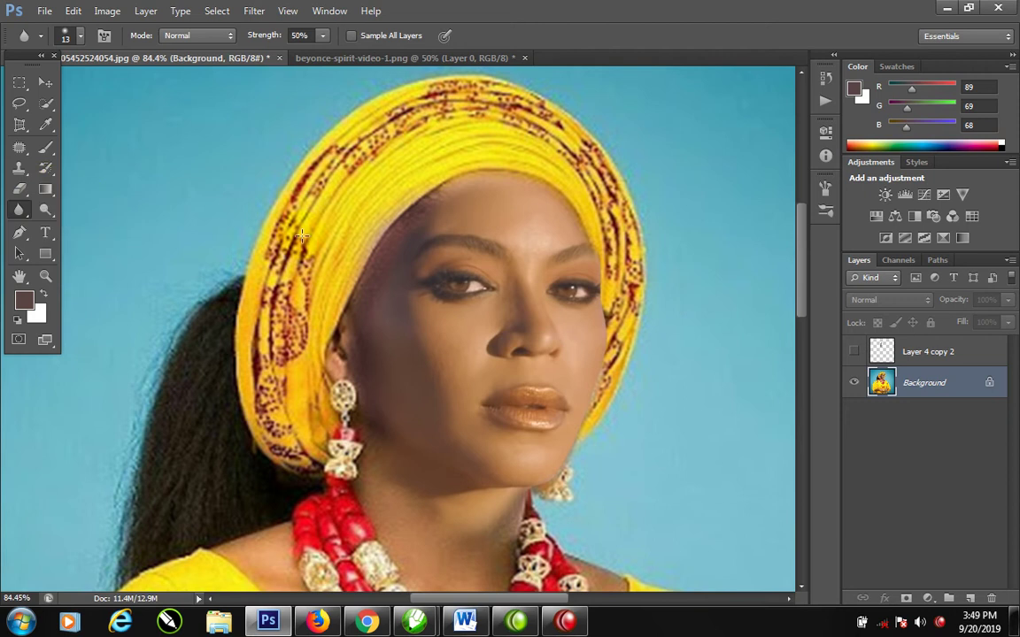
pyautogui.moveTo(401, 227); pyautogui.dragTo(460, 232)
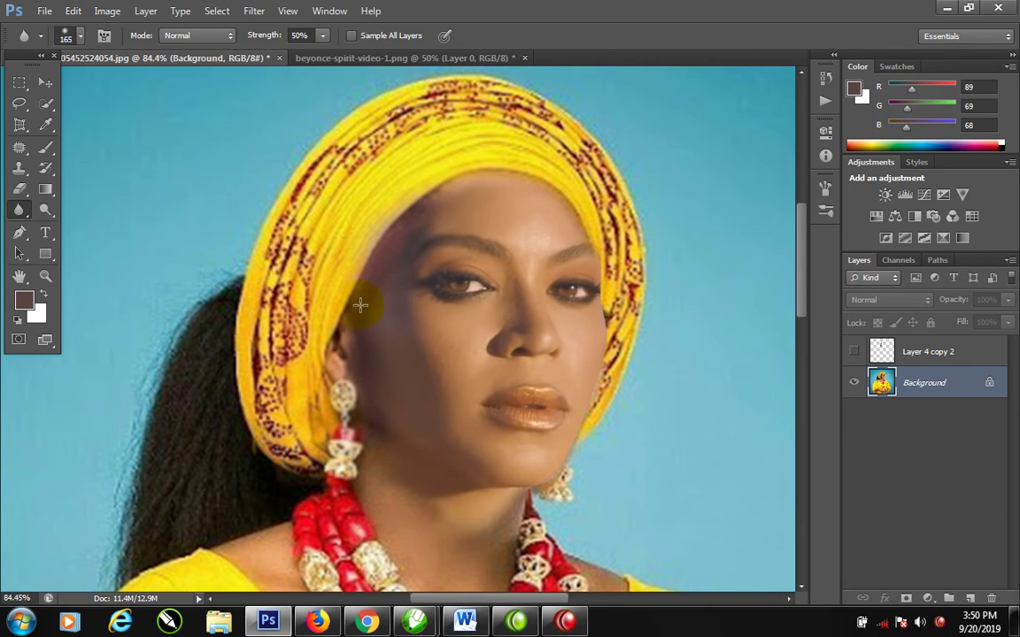
pyautogui.rightClick(330, 200)
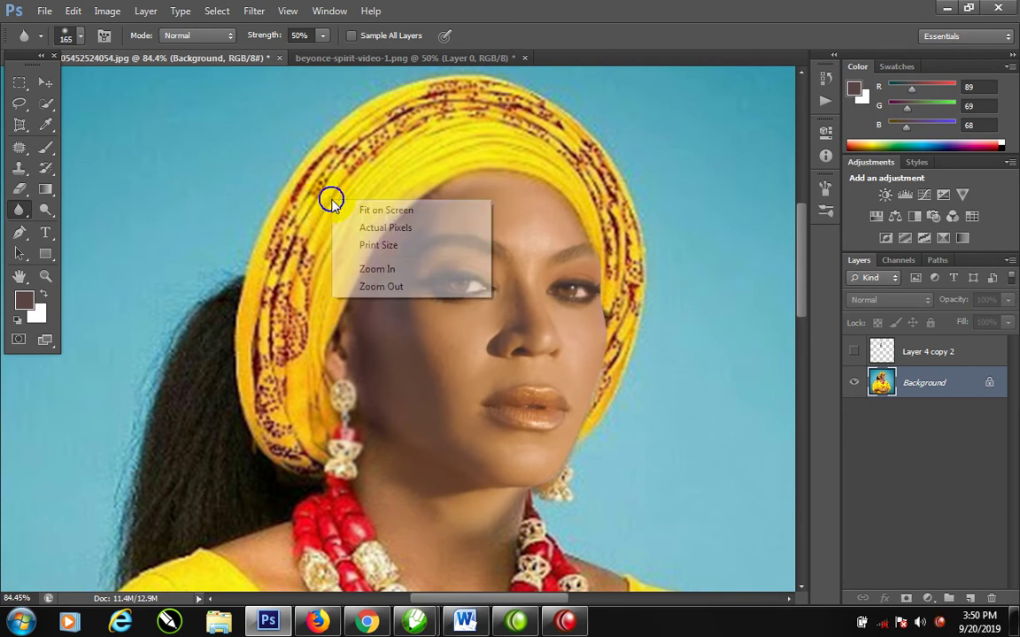